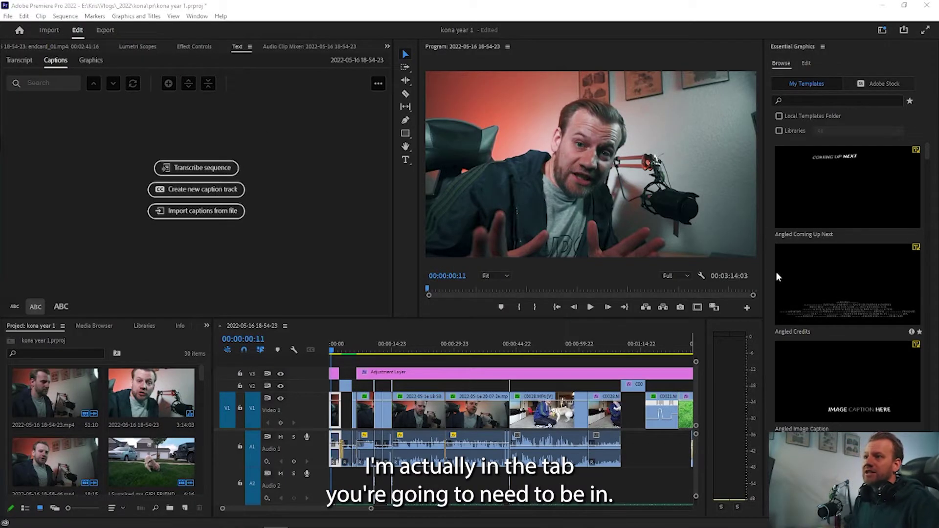
Step: Switch the Premiere Pro layout to the Edit workspace
click(884, 30)
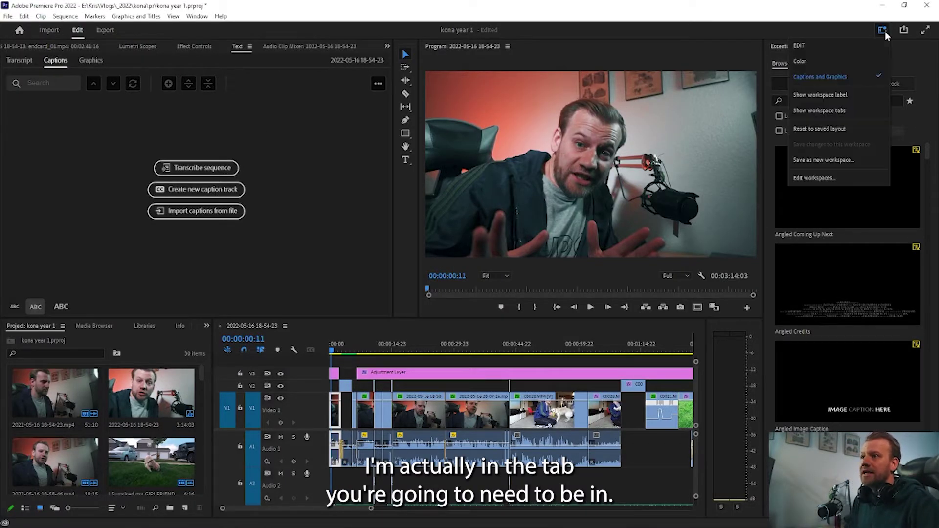
click(863, 45)
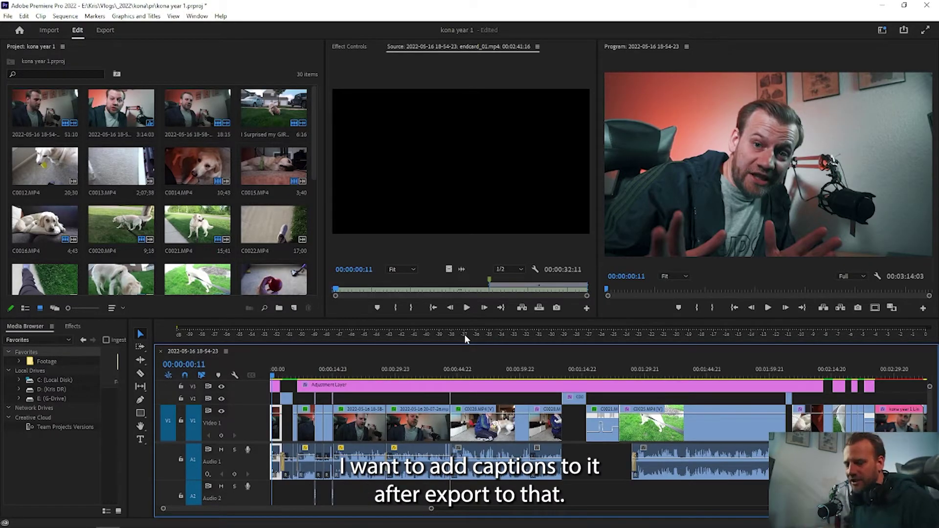
click(221, 16)
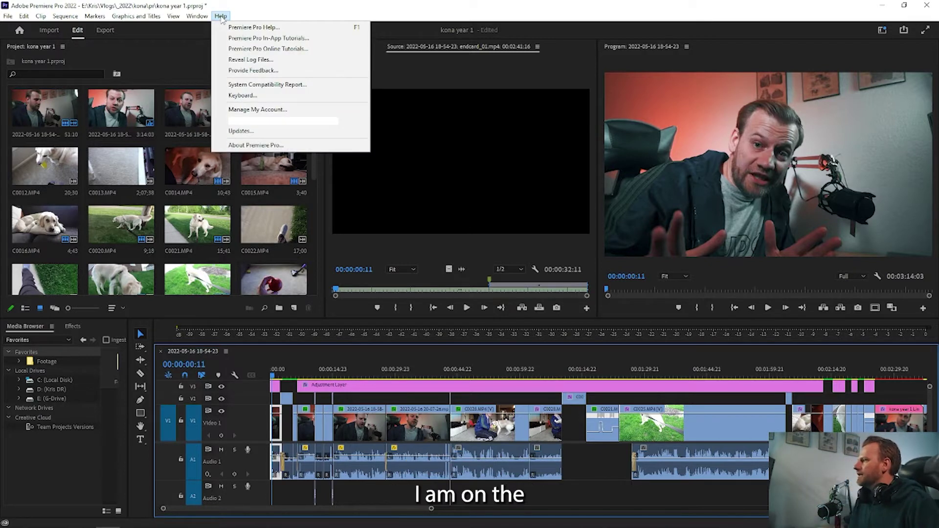
click(221, 17)
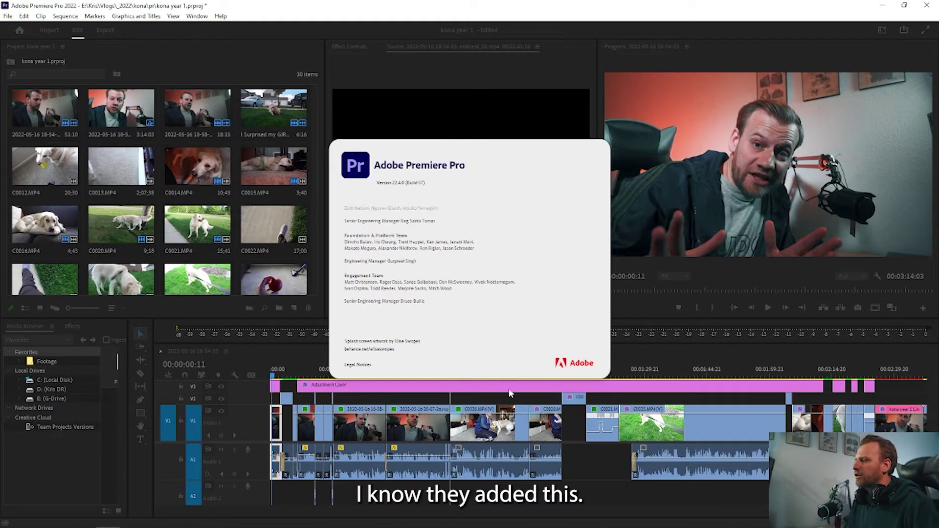
click(424, 276)
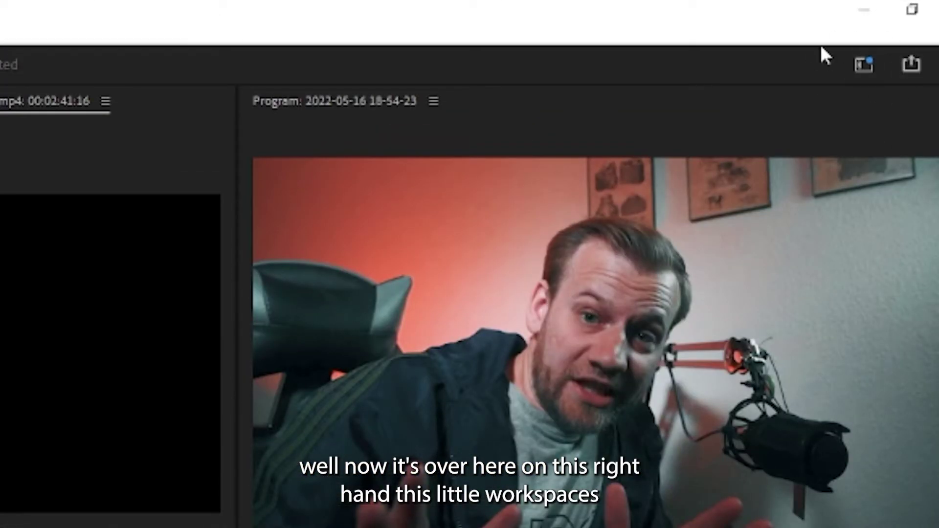
Step: Review the Edit Workspaces list, then switch to the Captions and Graphics workspace
click(874, 66)
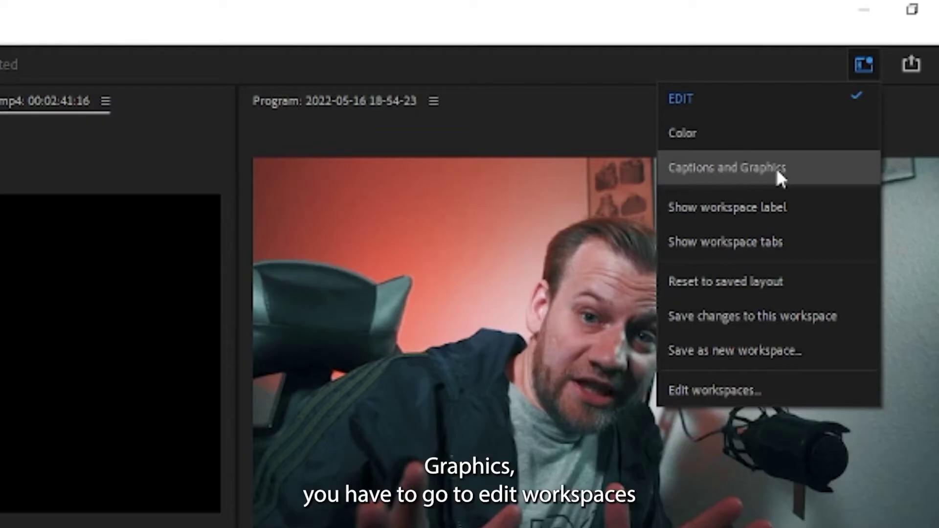
click(722, 389)
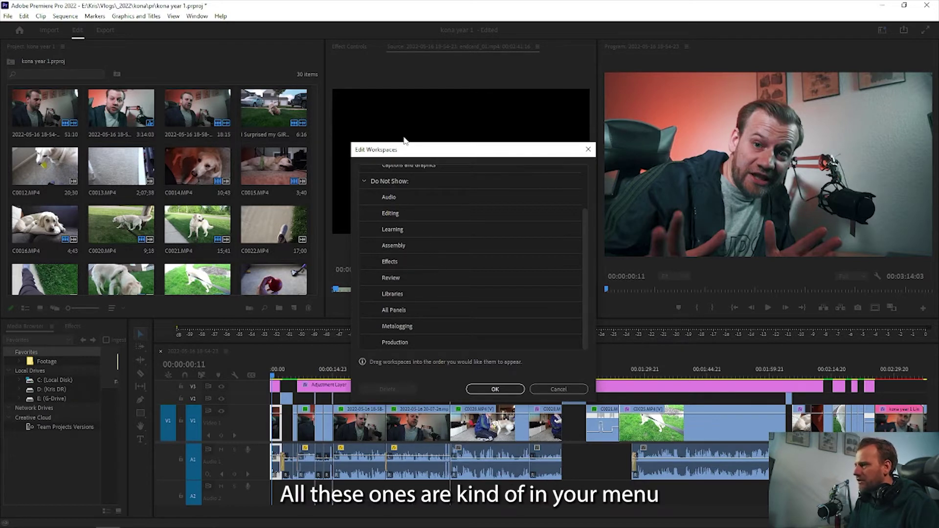
scroll(396, 304, up, 3)
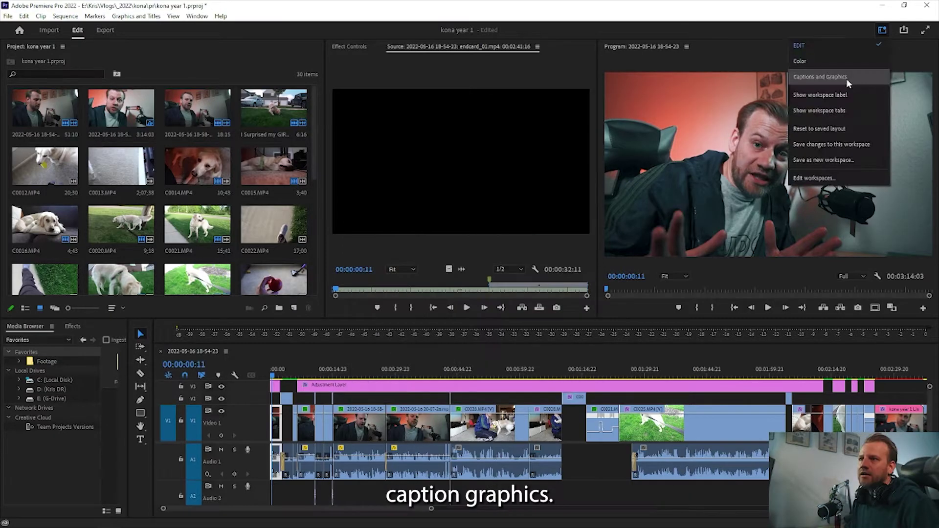
click(846, 79)
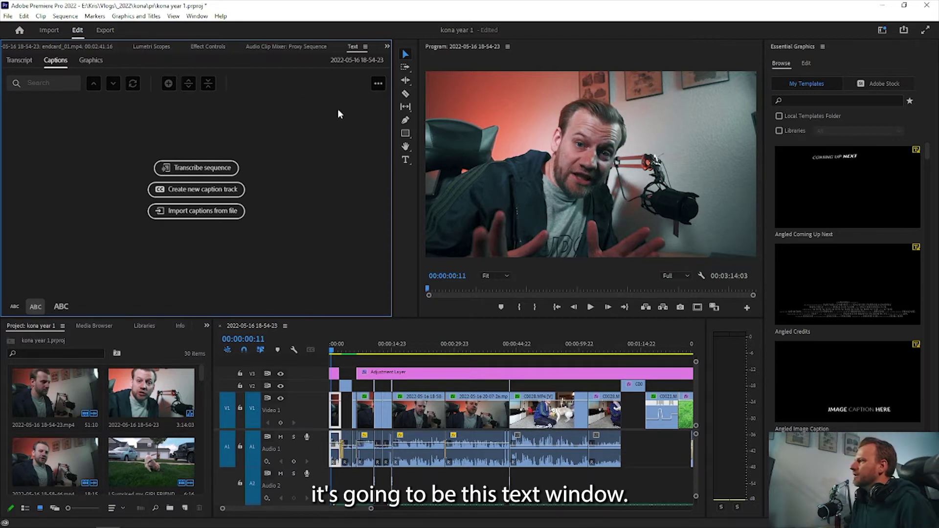
click(366, 47)
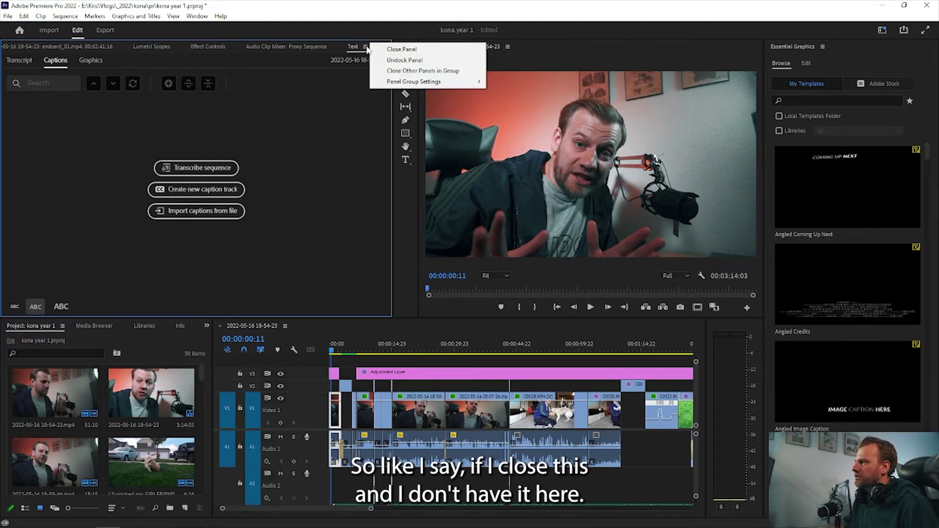
click(387, 49)
click(181, 46)
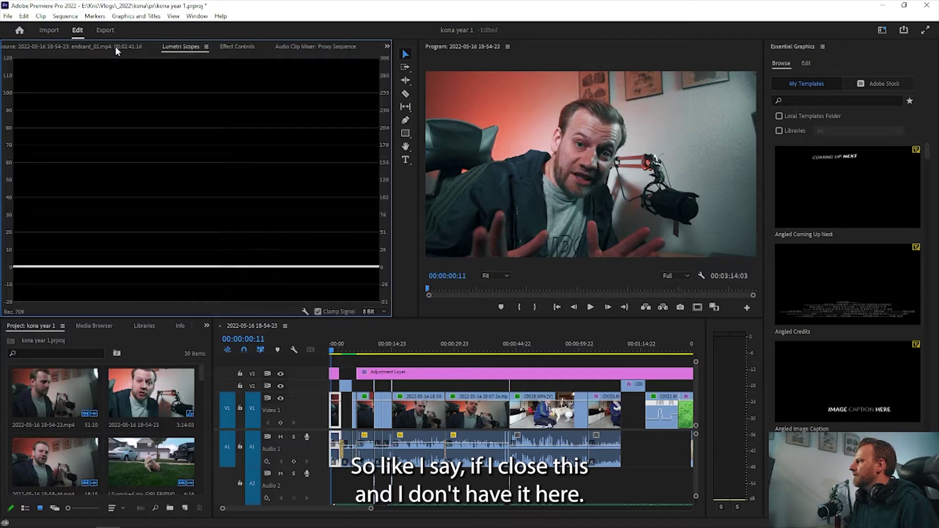
click(115, 46)
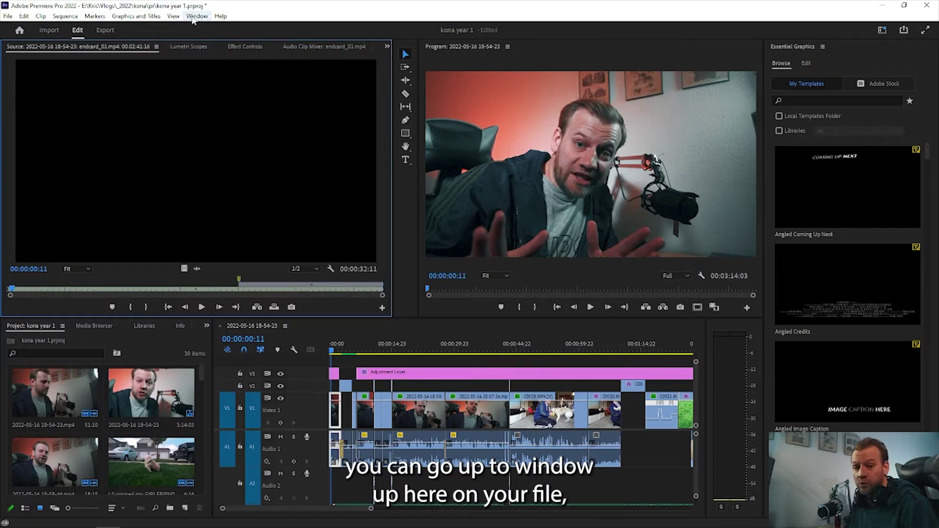
click(197, 16)
mouse_move(173, 17)
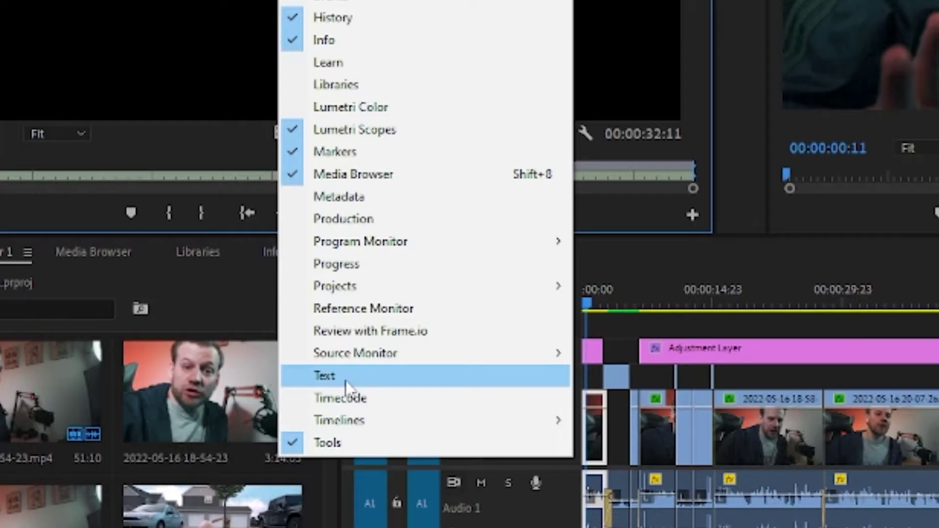
click(345, 382)
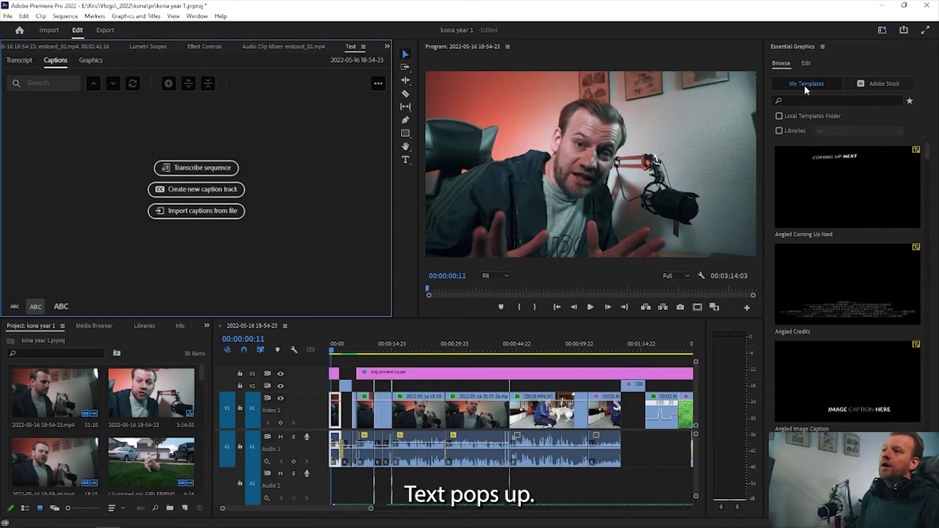
Step: Transcribe the sequence in English, analysing only the Audio 1 track
click(208, 169)
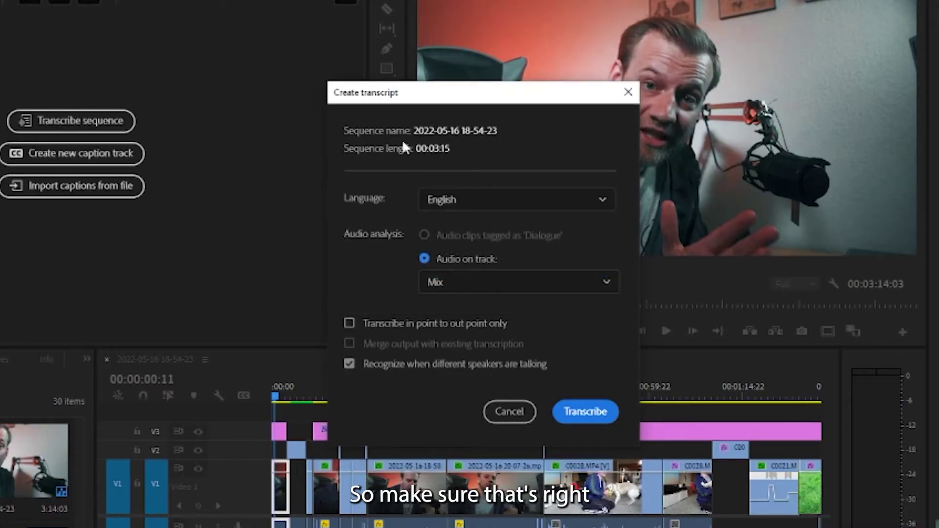
click(493, 209)
scroll(497, 266, down, 3)
scroll(497, 266, up, 3)
click(487, 227)
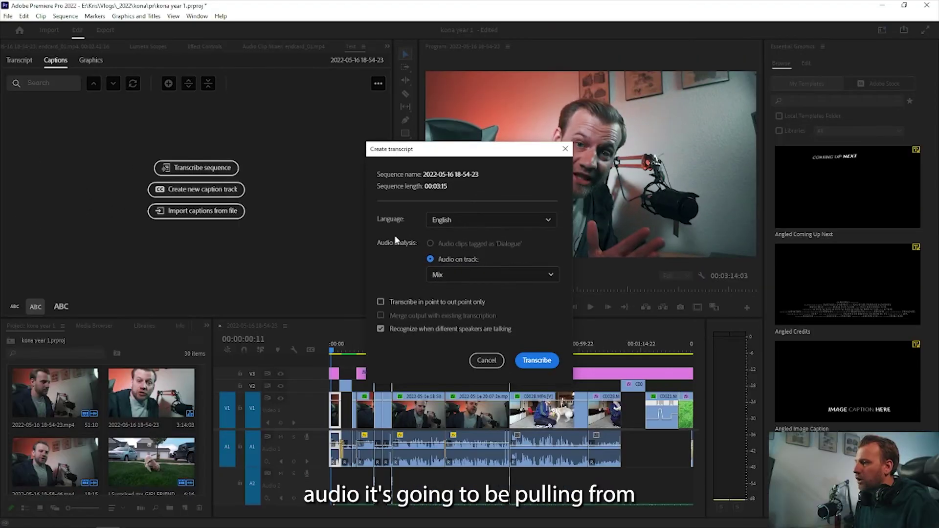
click(463, 276)
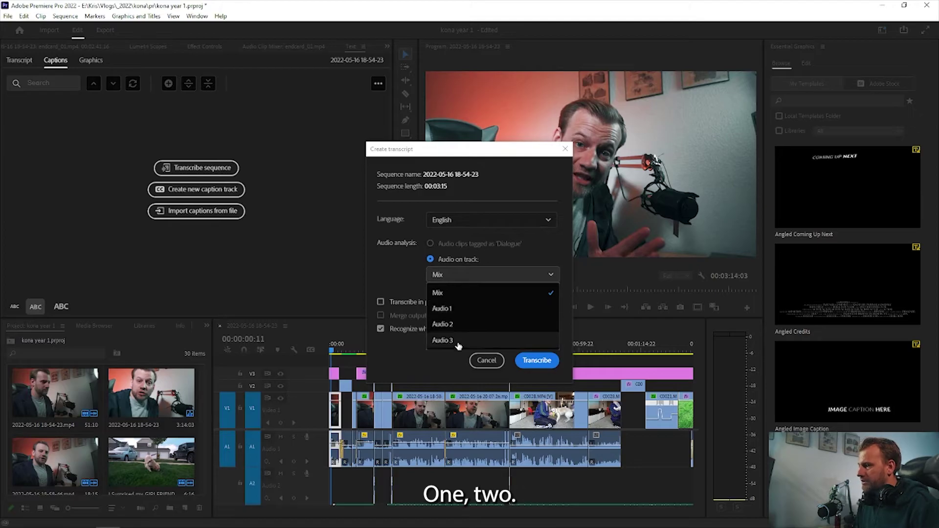
click(456, 293)
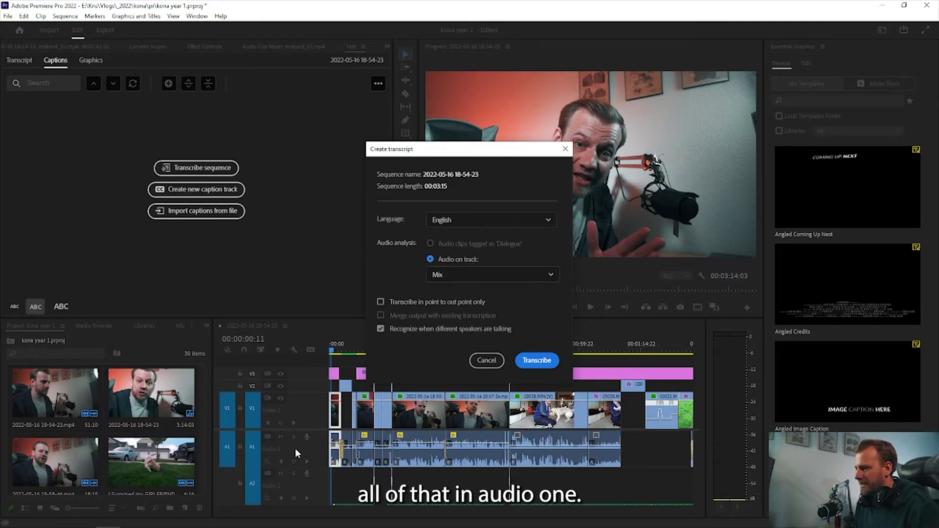
click(465, 274)
click(441, 309)
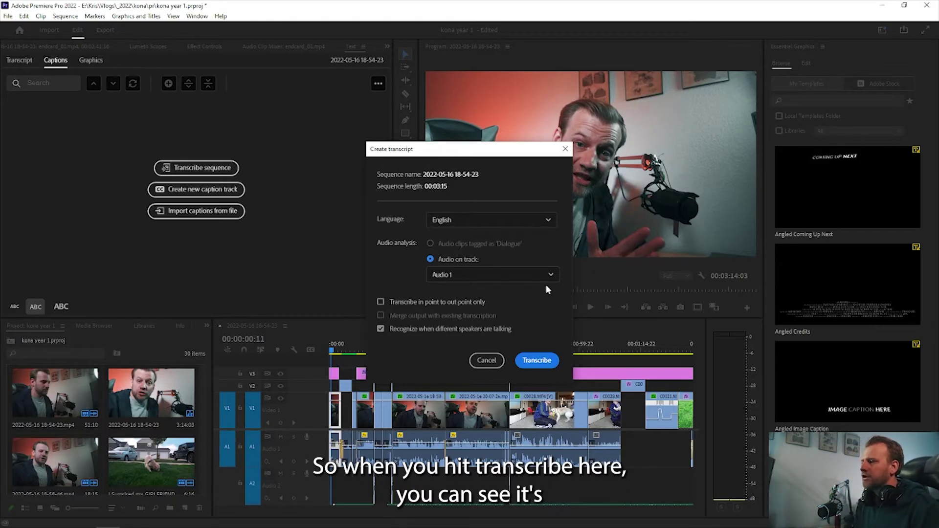
click(536, 361)
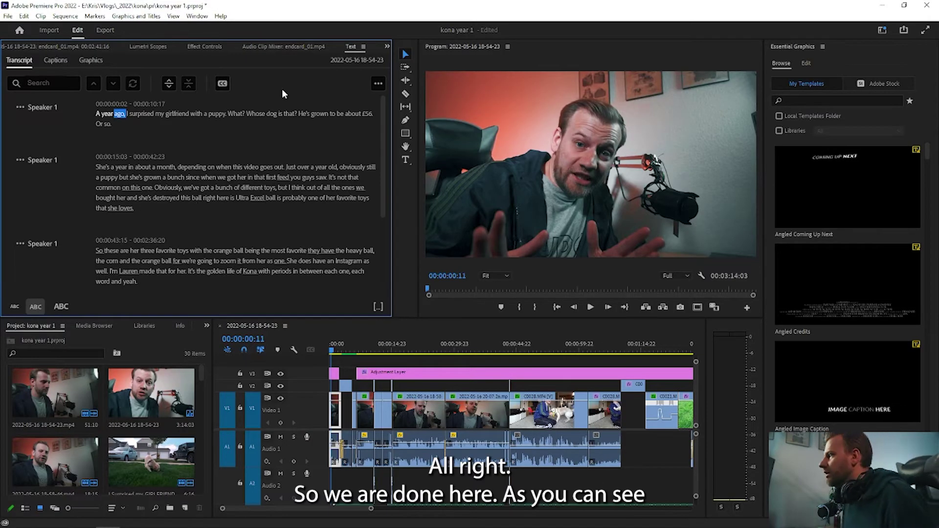
Step: Set the transcript text size to large for easier proofreading
scroll(259, 189, down, 5)
scroll(255, 190, up, 5)
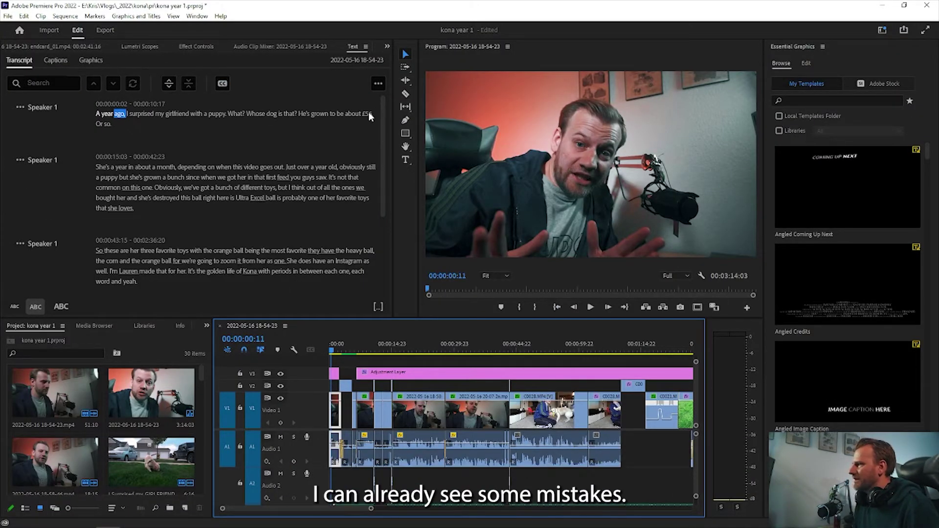
click(95, 149)
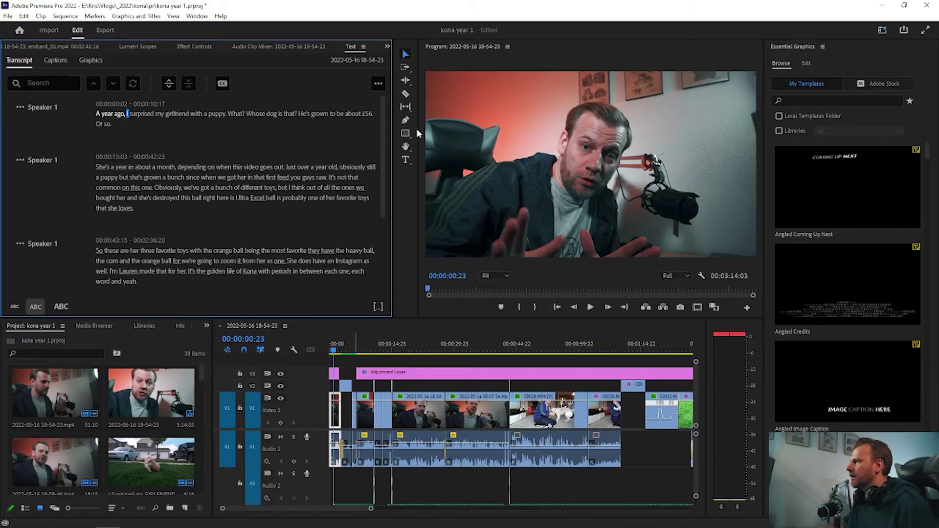
click(378, 84)
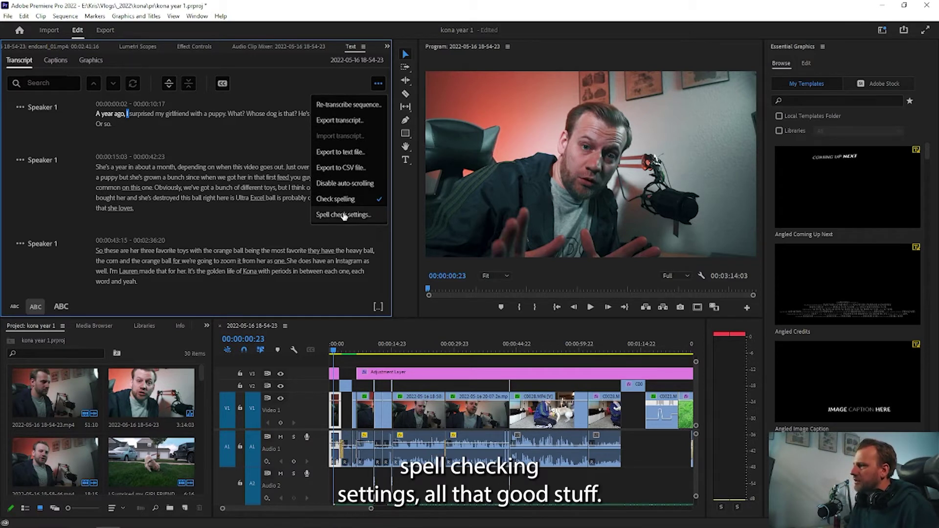
click(272, 151)
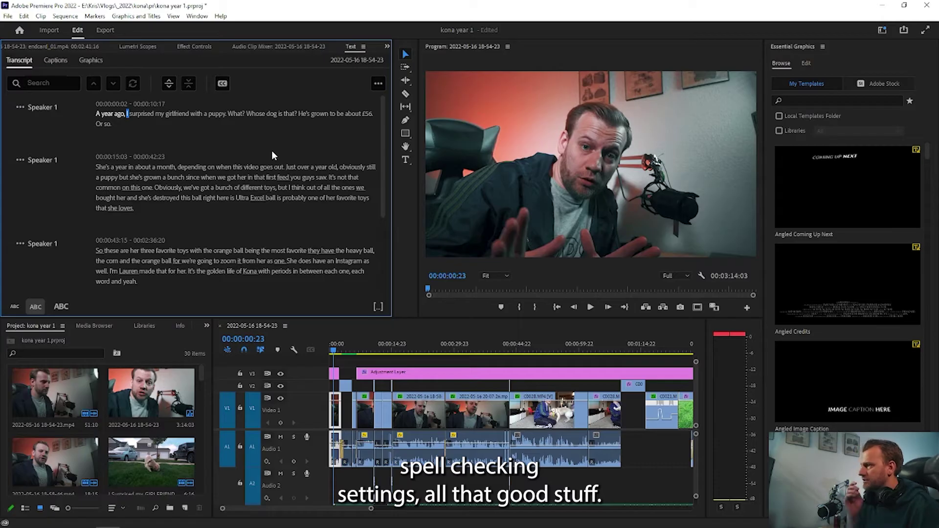
click(61, 307)
click(36, 307)
click(61, 307)
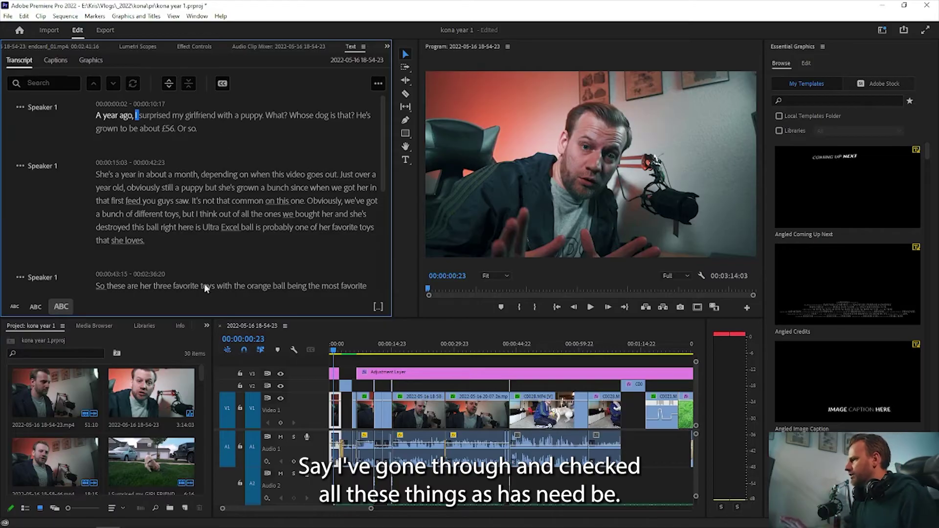
scroll(186, 199, down, 3)
scroll(186, 199, up, 3)
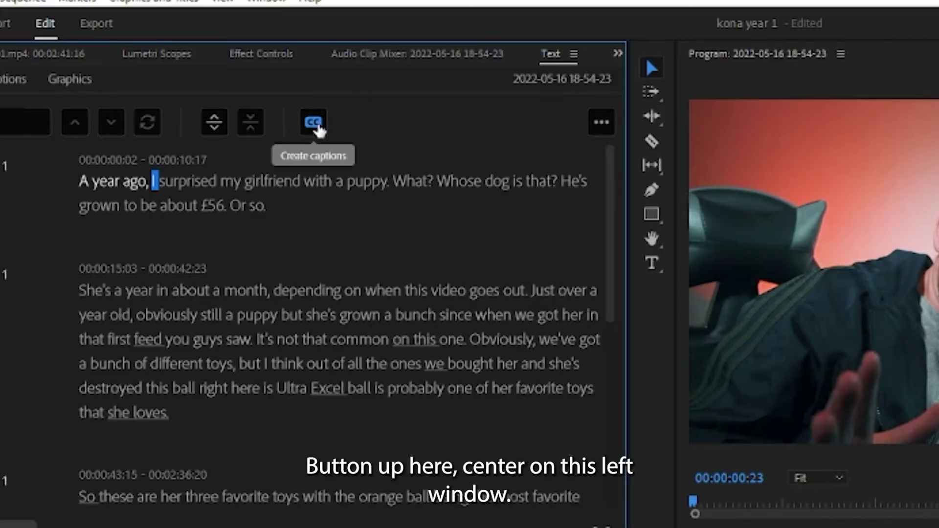
Step: Create captions from the transcript with the Subtitle default preset and Subtitle format
click(316, 125)
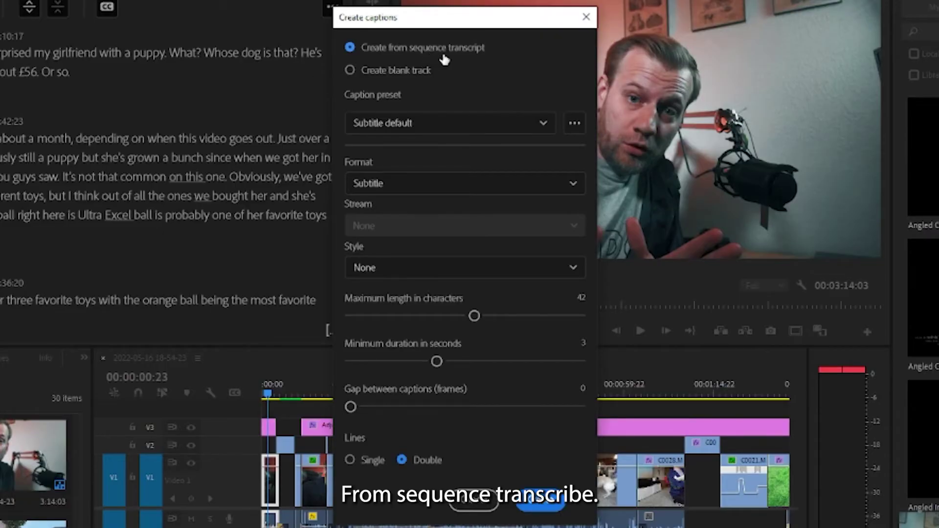
click(532, 124)
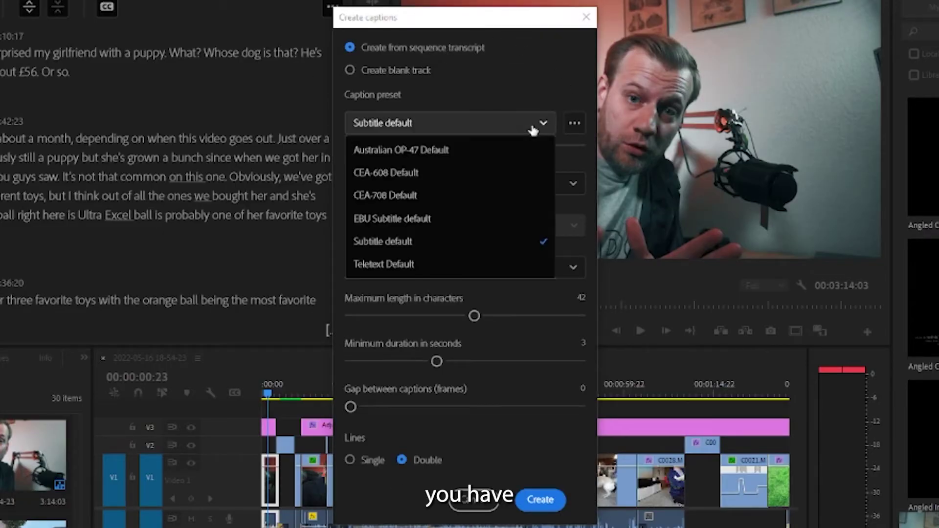
click(432, 240)
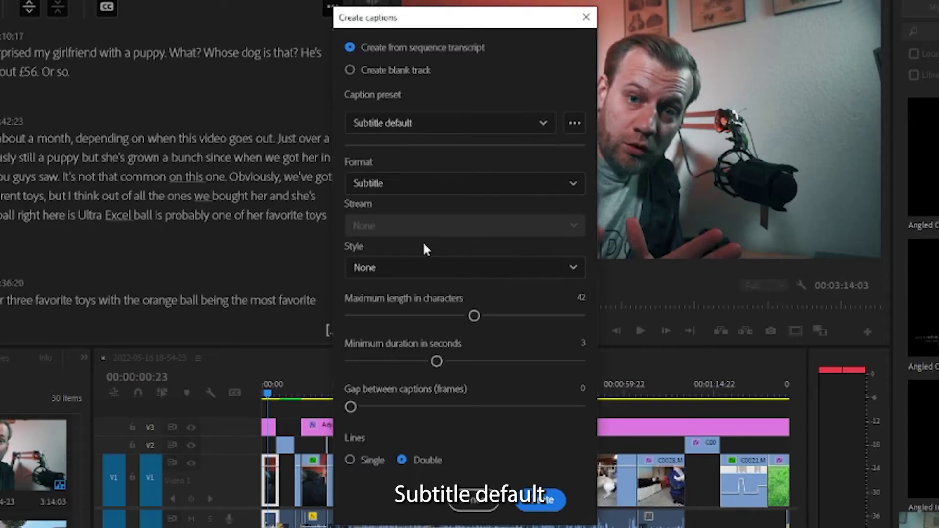
click(422, 183)
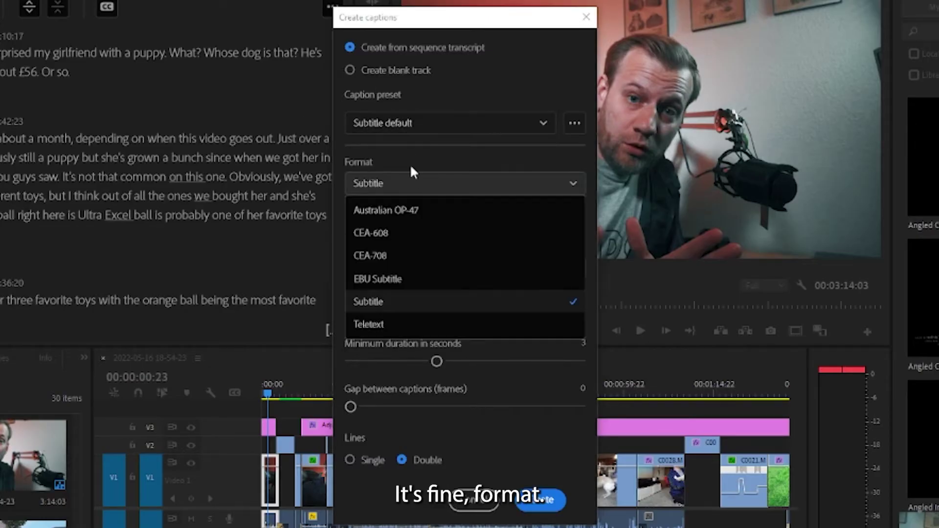
click(392, 303)
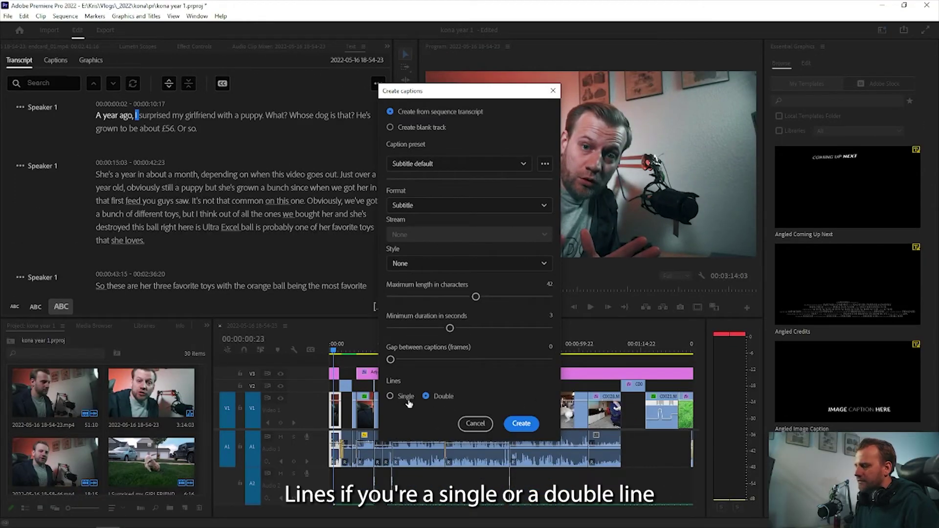
click(522, 424)
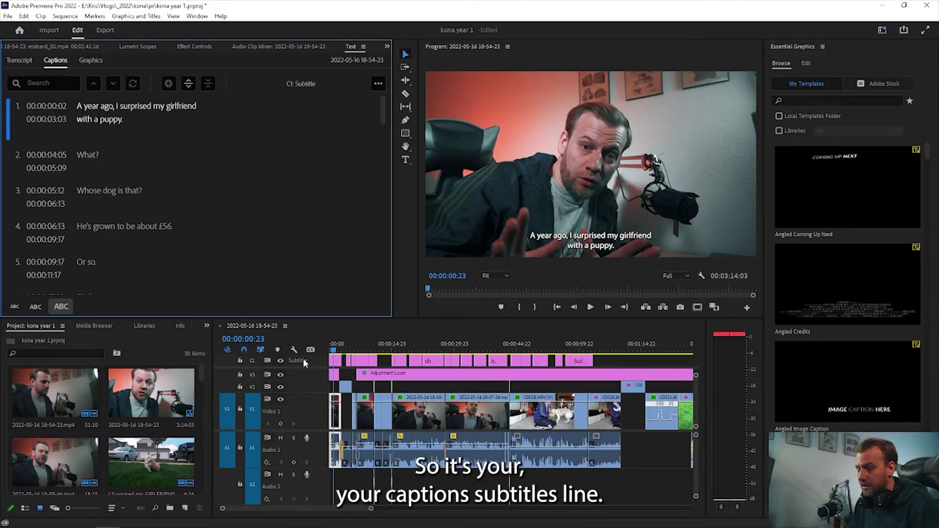
Step: Play the sequence from the start to check the opening captions
click(336, 353)
key(space)
click(325, 351)
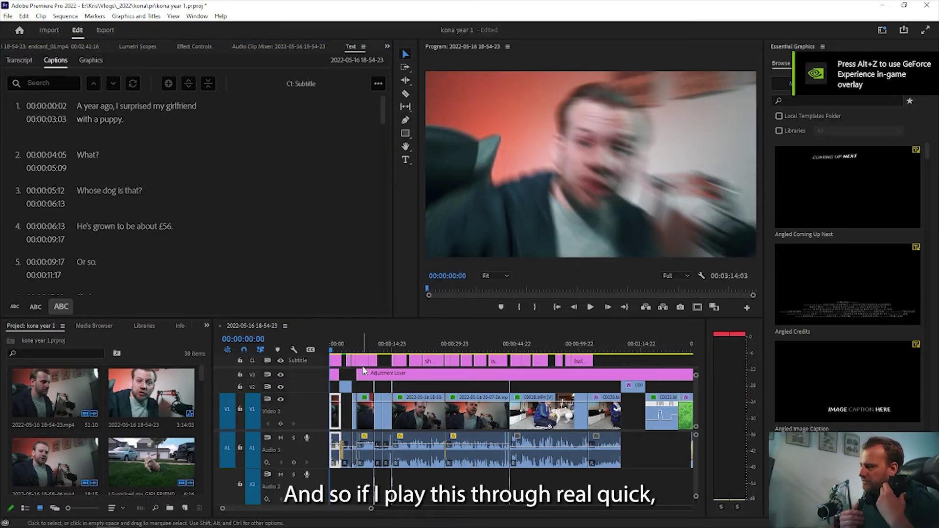
key(space)
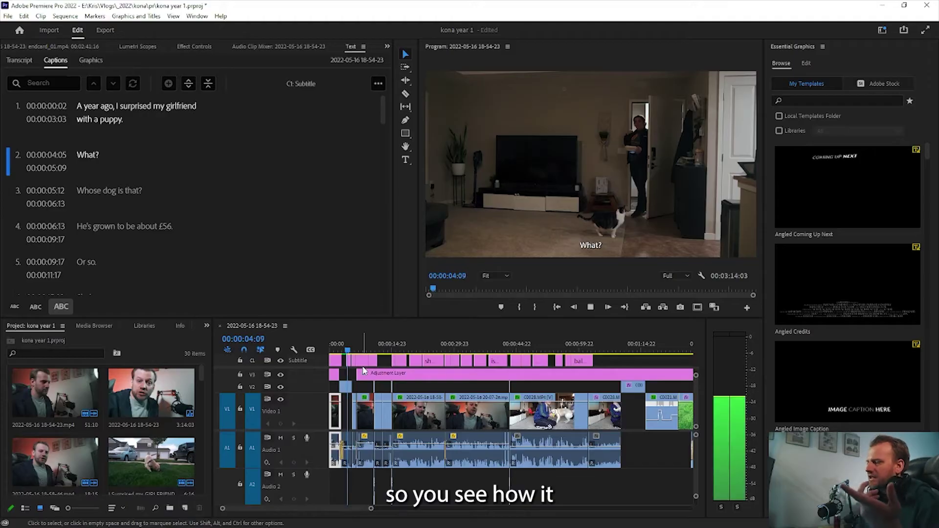
click(335, 349)
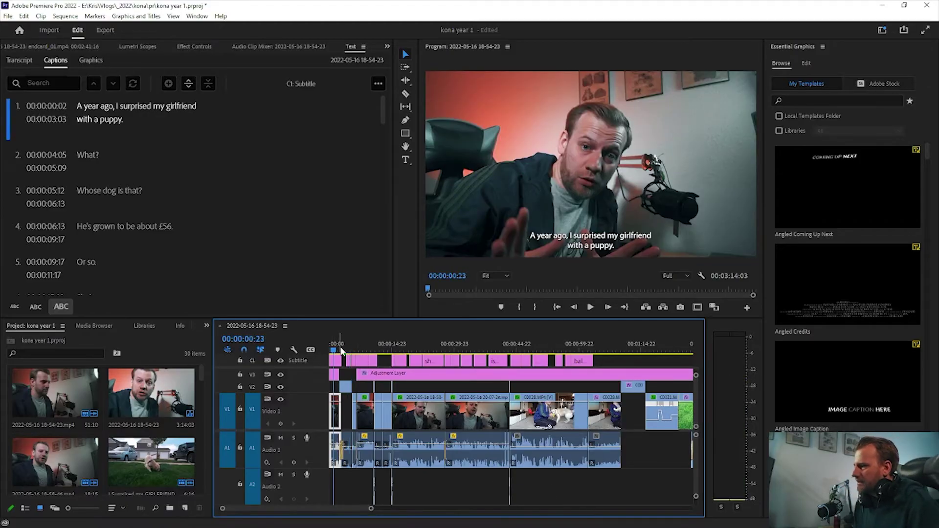
Step: Zoom in and trim the first caption to end at 00:00:02:13, then replay the cut
key(equal)
key(equal)
key(equal)
click(412, 350)
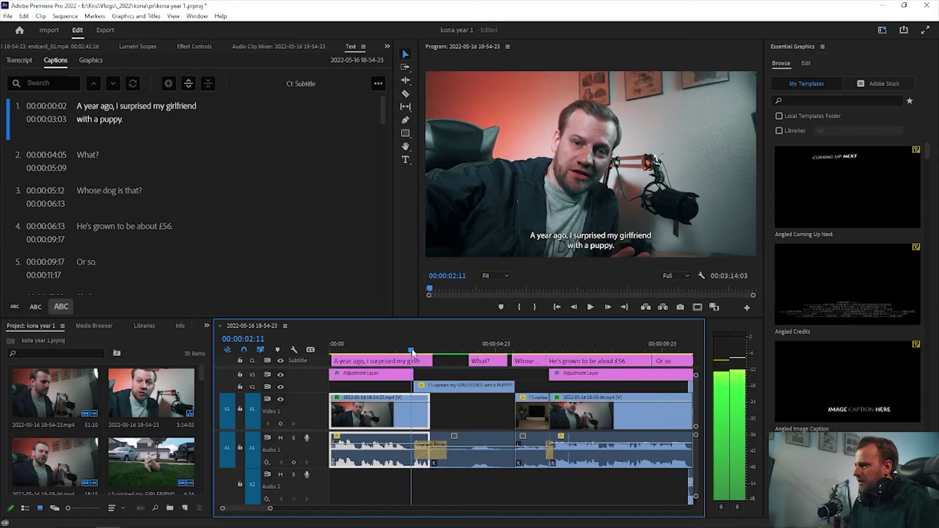
mouse_move(412, 350)
mouse_down()
mouse_move(424, 350)
mouse_move(413, 360)
mouse_up()
click(337, 348)
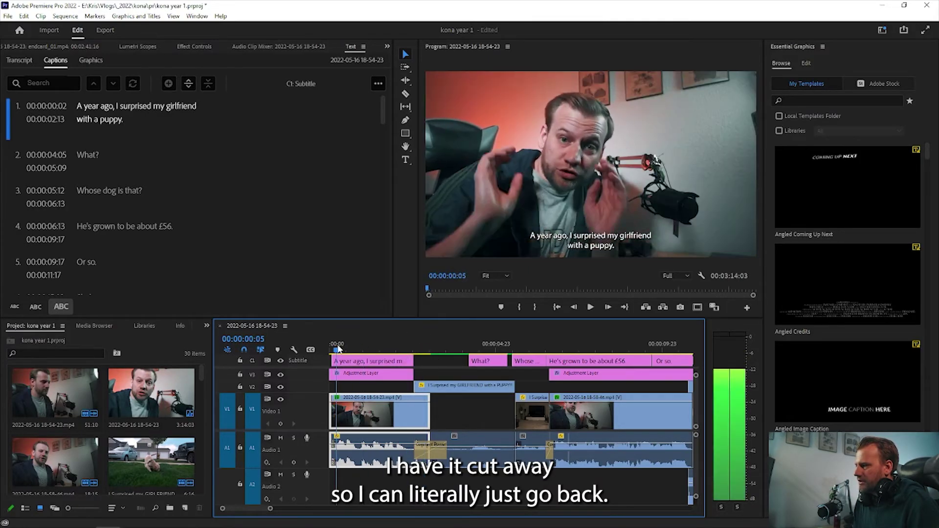
key(space)
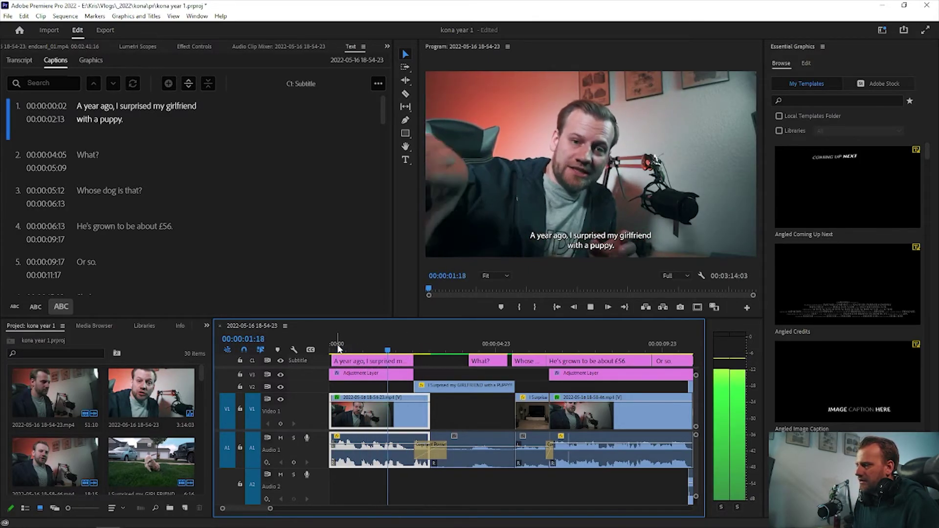
key(space)
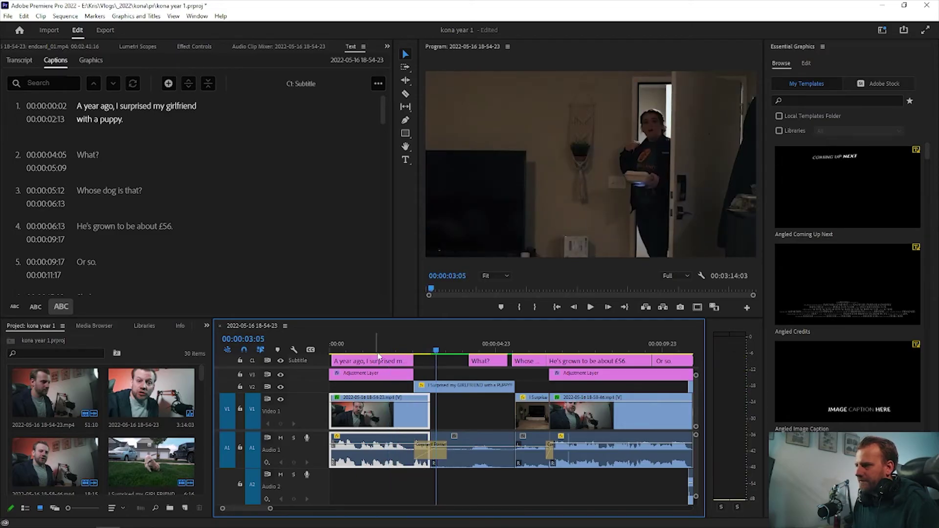
click(392, 344)
key(space)
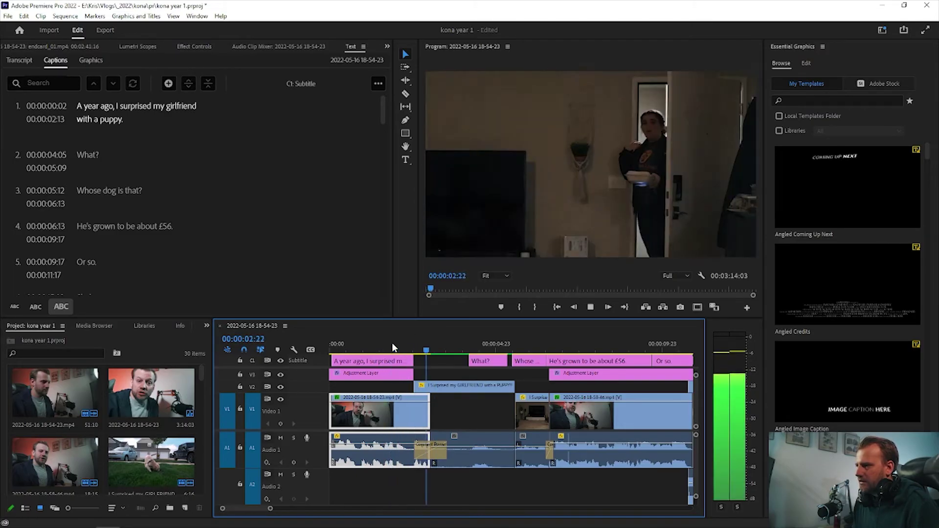
key(space)
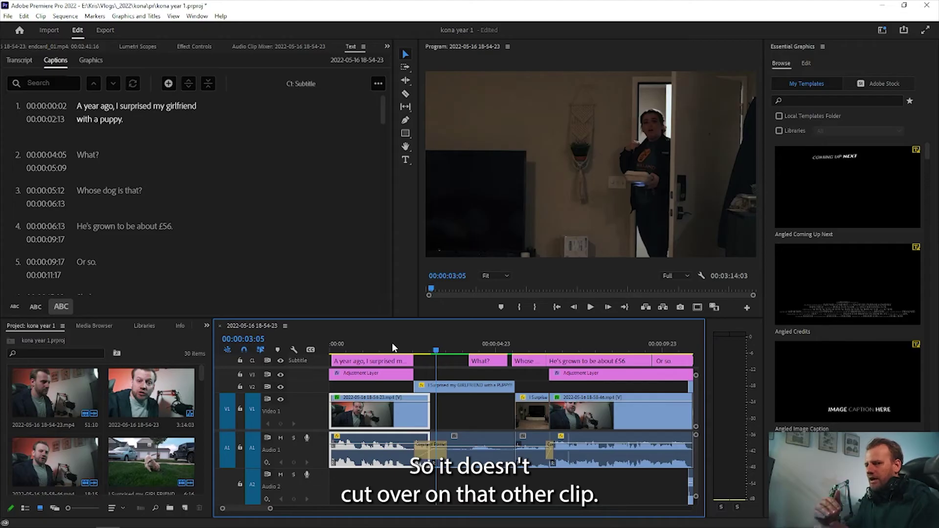
Step: Delete the 'What?' and 'Whose dog is that?' caption clips from the subtitle track
key(space)
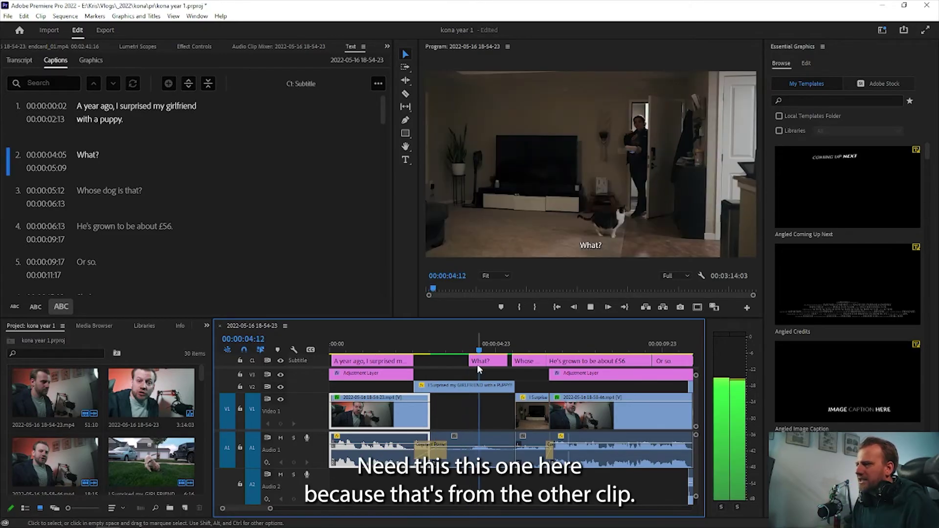
click(477, 364)
key(Delete)
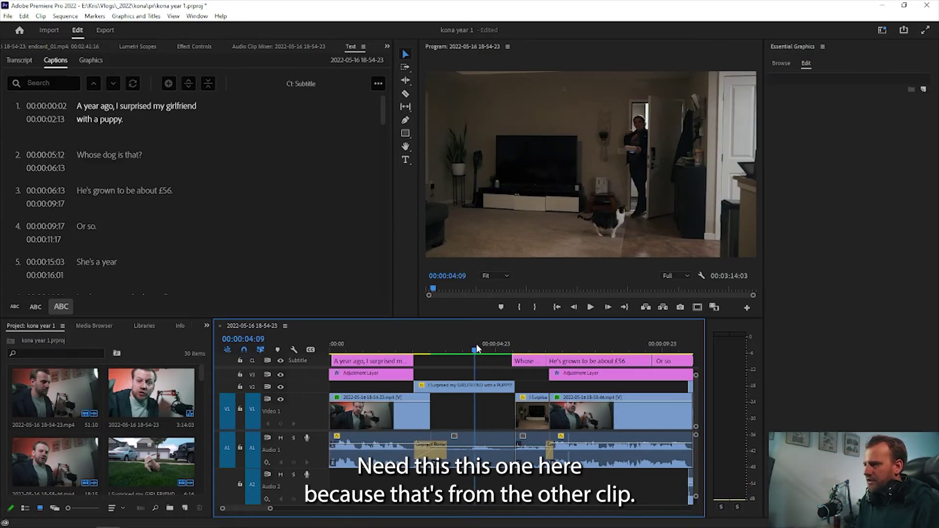
click(477, 346)
drag(477, 348, 499, 348)
click(526, 361)
key(Delete)
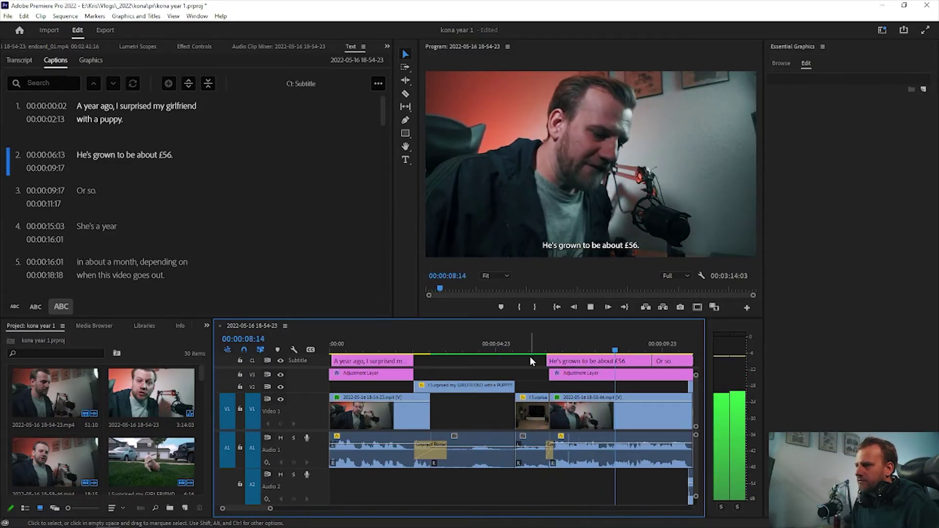
key(space)
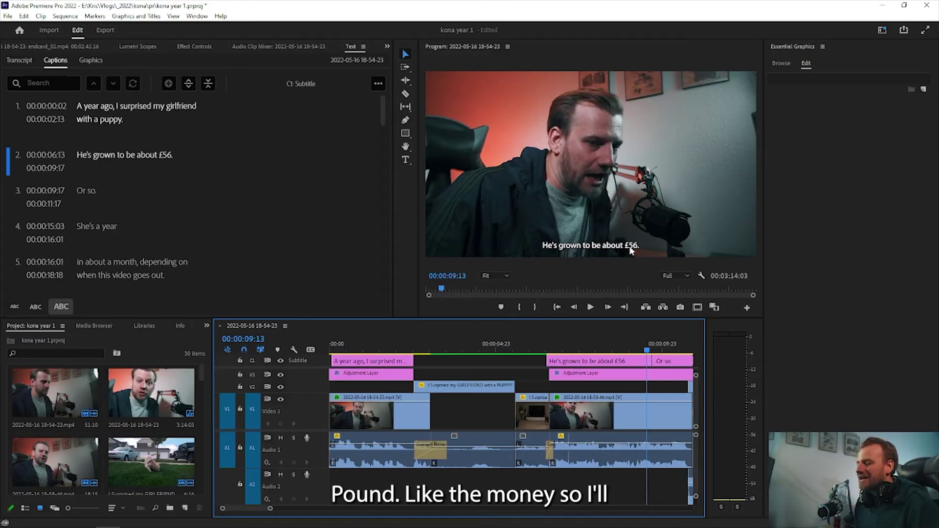
click(616, 363)
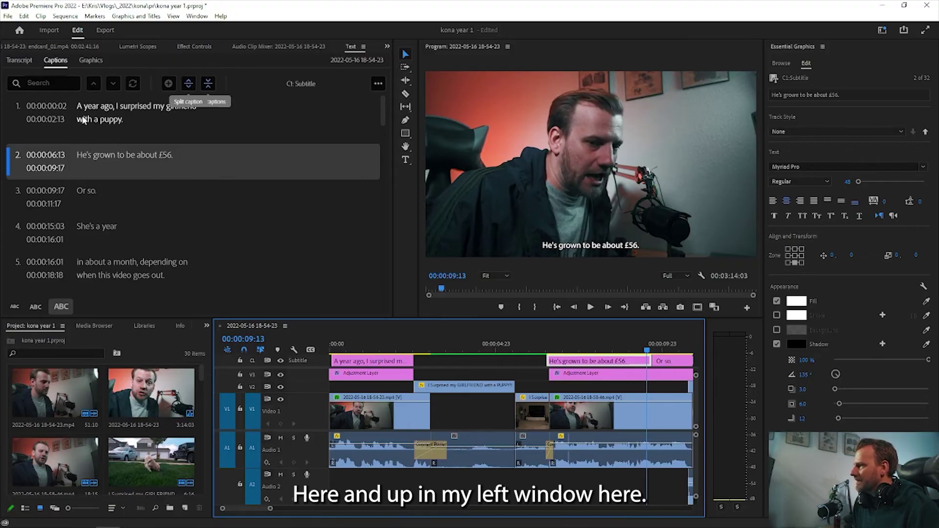
Step: Replace the £ sign in caption 2 so it reads 'He's grown to be about 56lbs.'
click(163, 160)
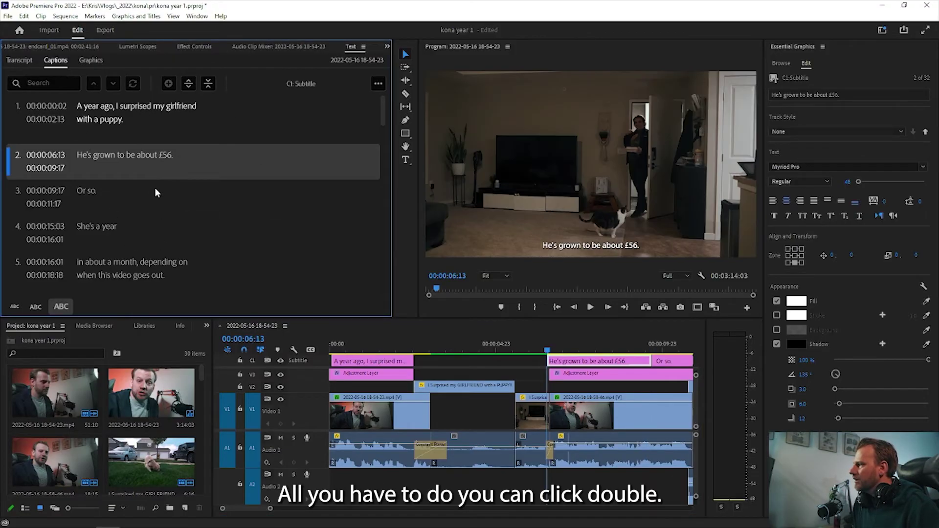
double_click(163, 154)
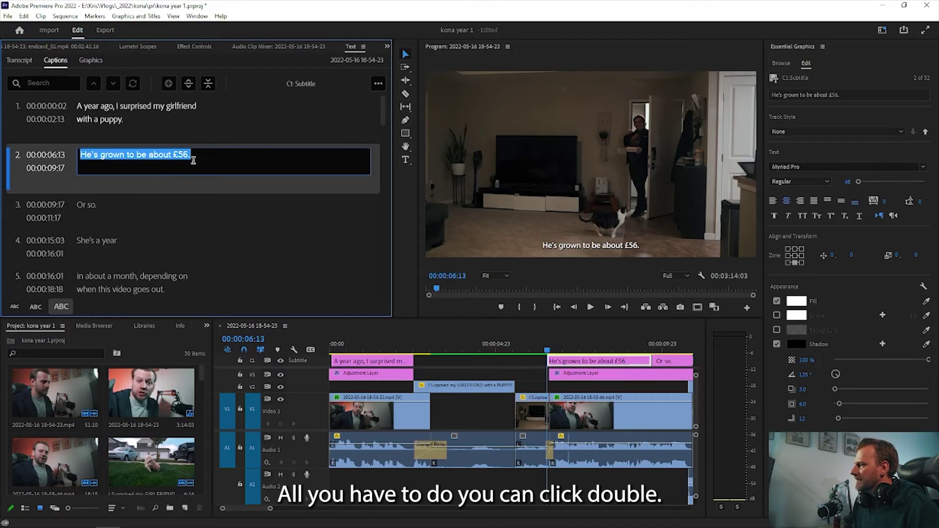
click(152, 155)
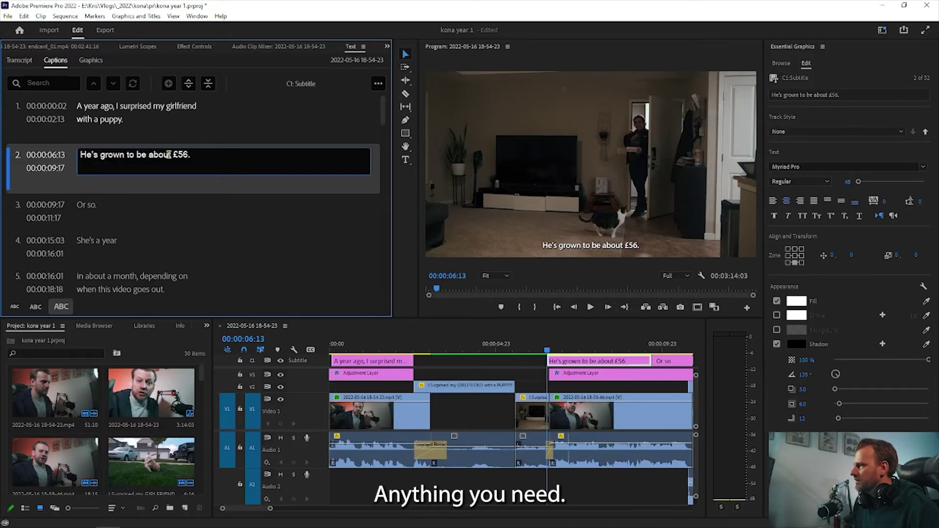
click(190, 154)
click(179, 156)
key(BackSpace)
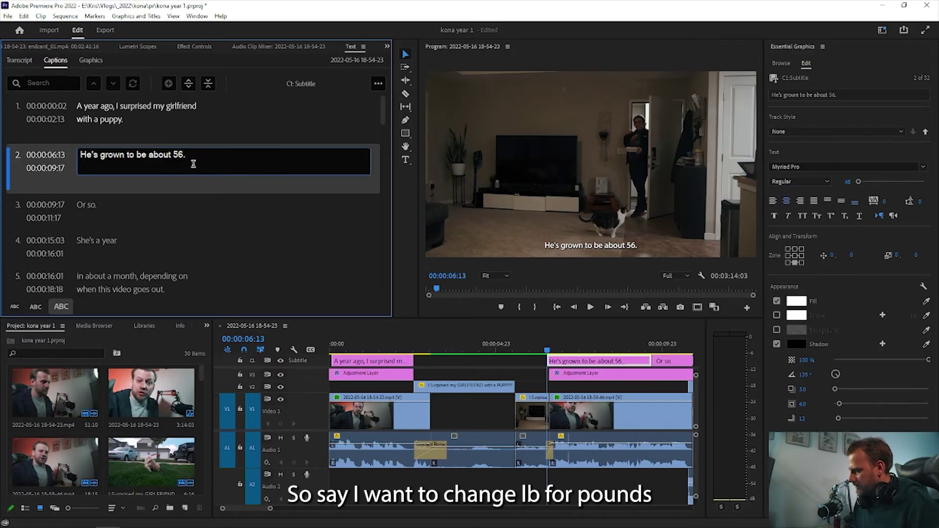
text(lb)
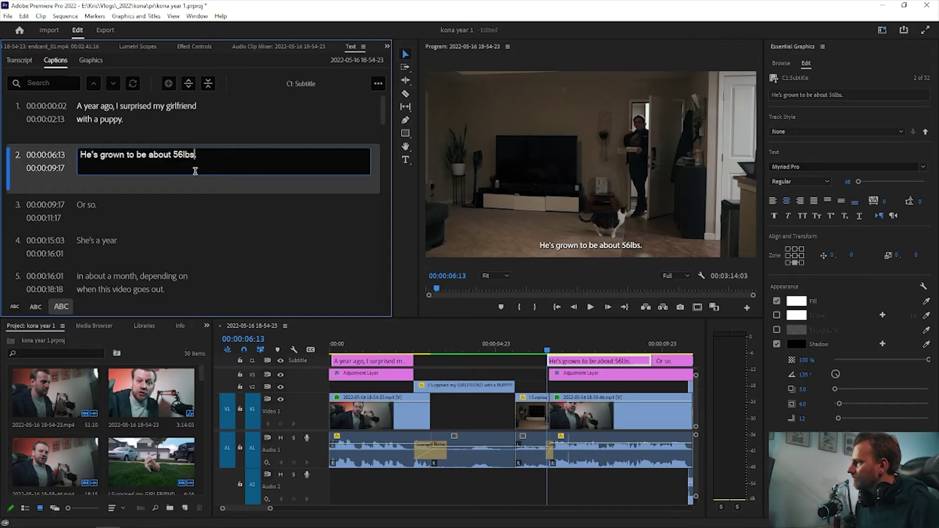
text(s)
key(Escape)
key(space)
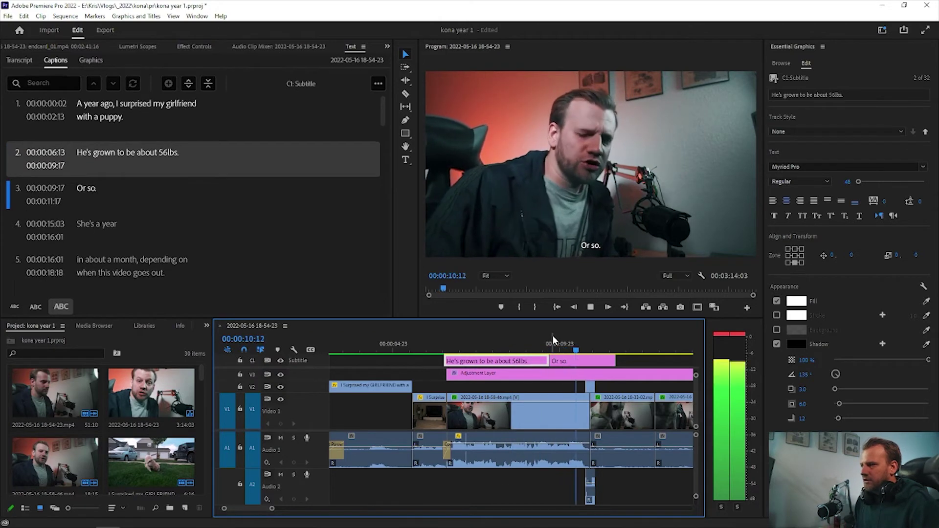
Step: Trim the 'Or so.' caption to end at 00:00:10:19 and play it back
key(space)
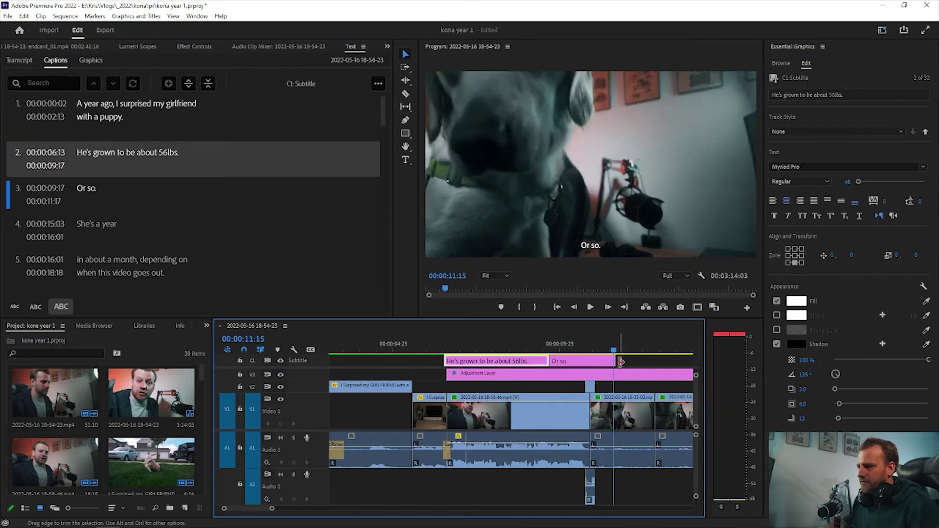
drag(620, 361, 585, 361)
click(525, 335)
key(space)
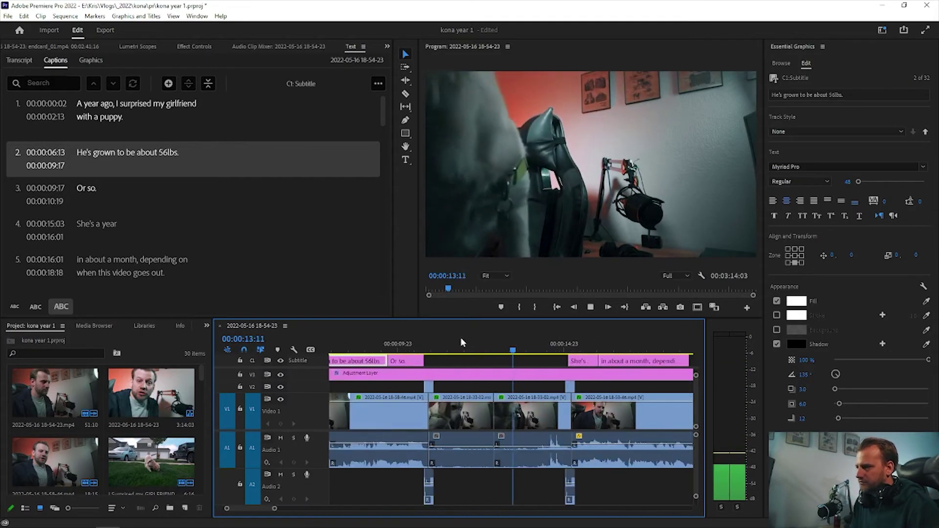
key(space)
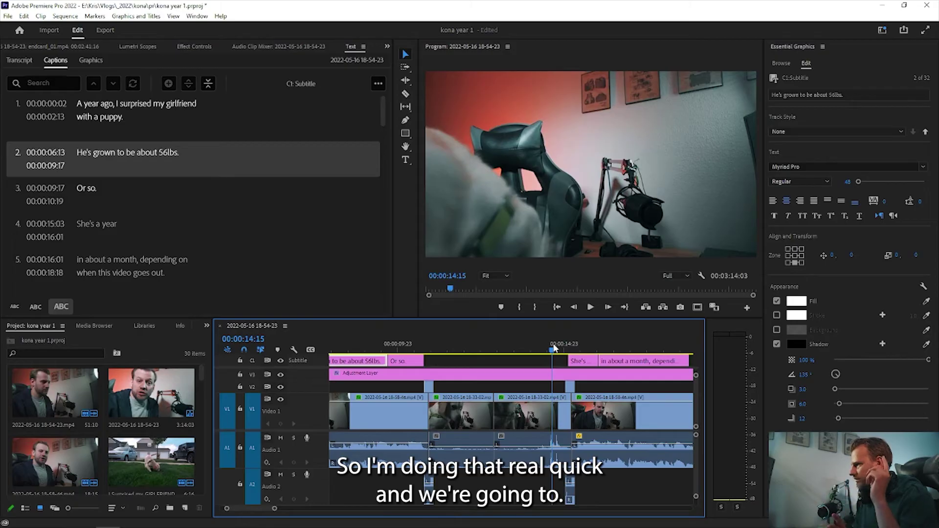
Step: Fix caption wording, typing 'if you guys want' and ending the Kona caption with 'one.'
key(space)
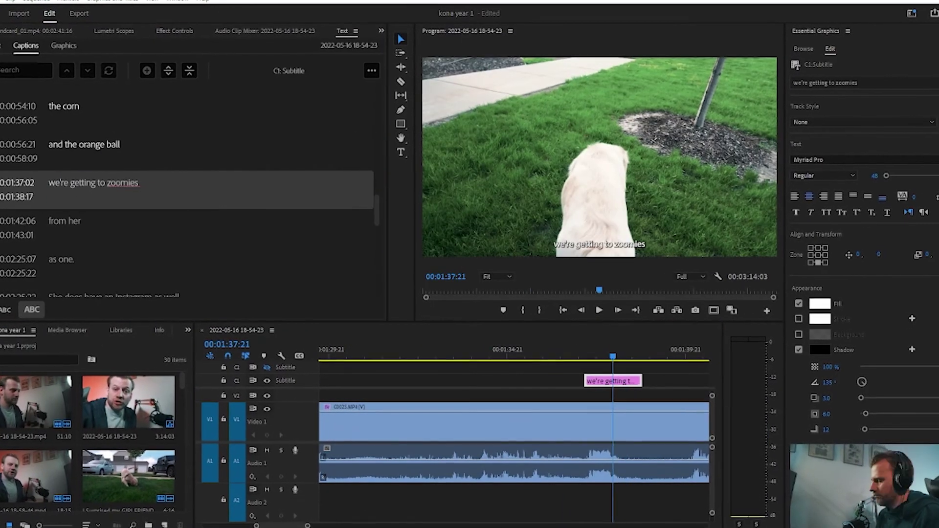
text(if you guys want)
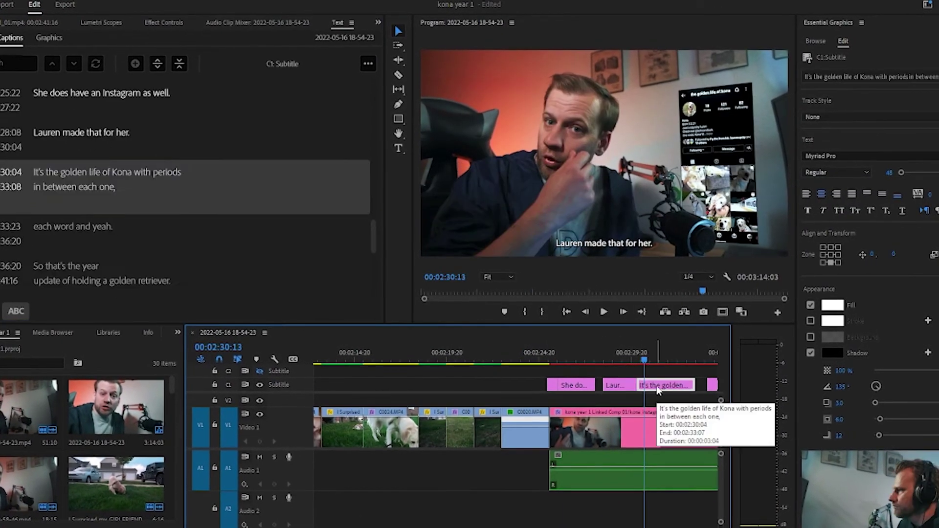
click(125, 178)
key(BackSpace)
key(BackSpace)
key(BackSpace)
key(BackSpace)
key(BackSpace)
text(one.)
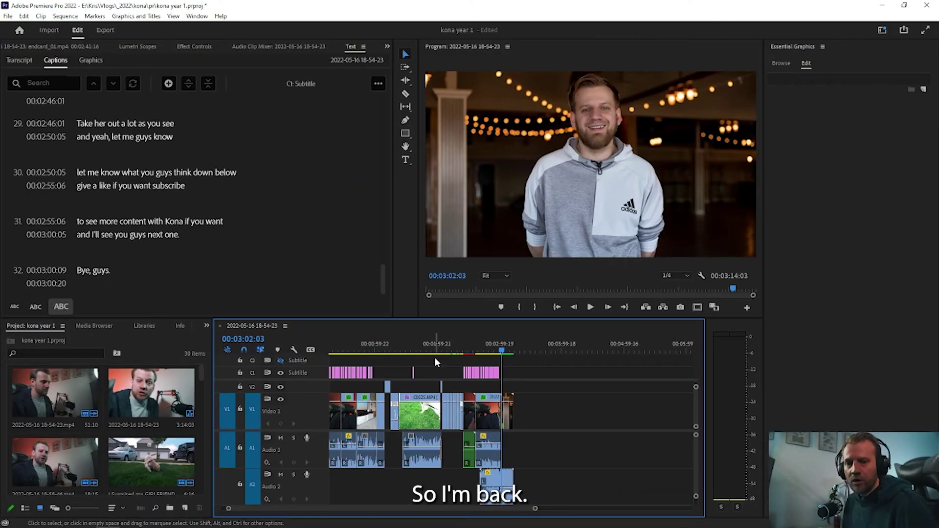
Step: Move through the timeline from 00:02:42:08 back to the 56lbs caption
click(482, 353)
key(=)
key(minus)
key(minus)
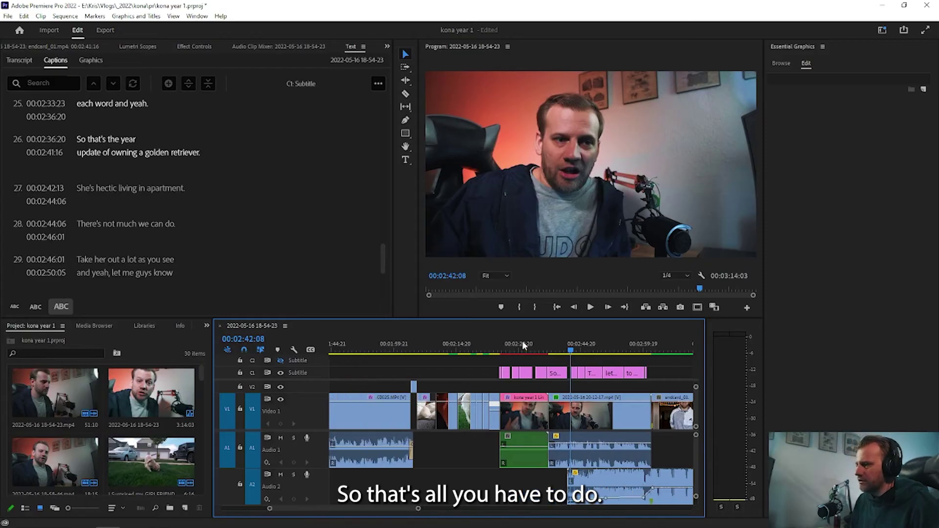
click(522, 342)
click(331, 341)
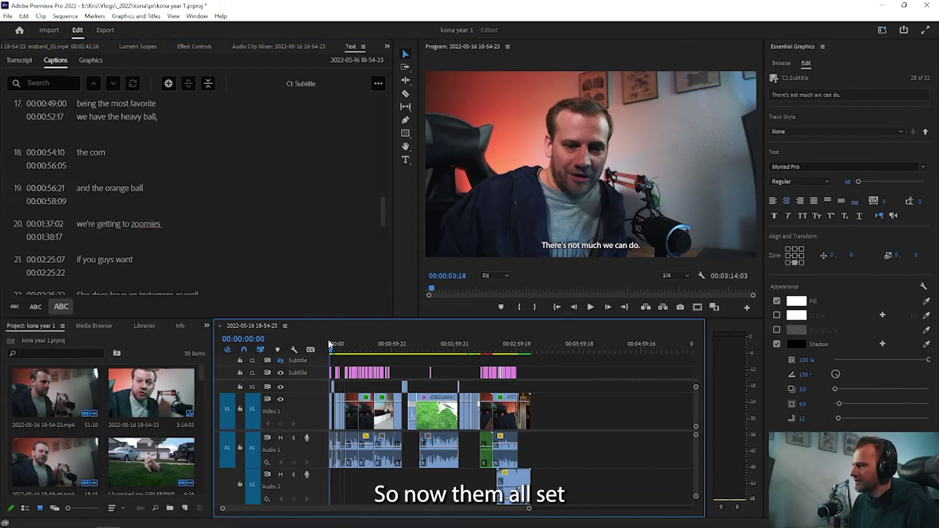
key(equal)
key(equal)
click(360, 353)
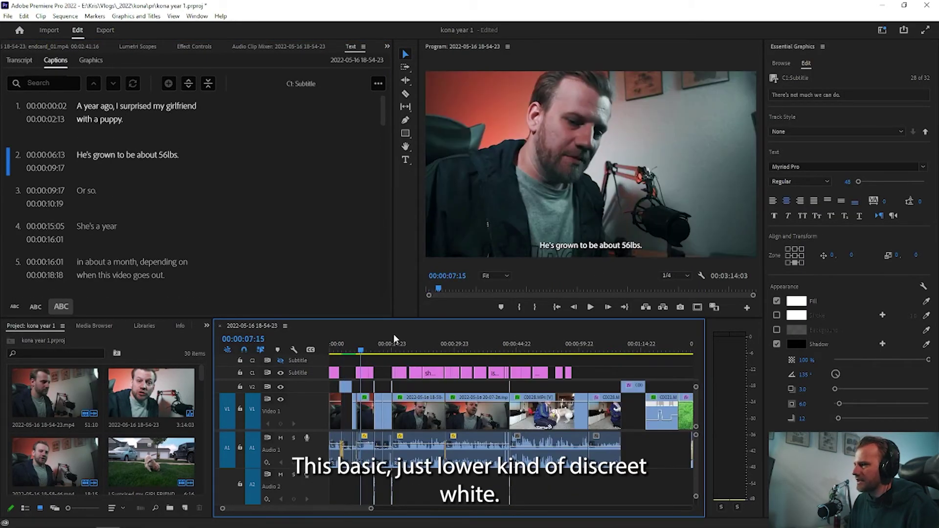
Step: Move the captions back to bottom centre after trying the middle, and cut the shadow distance to 3.0
click(795, 256)
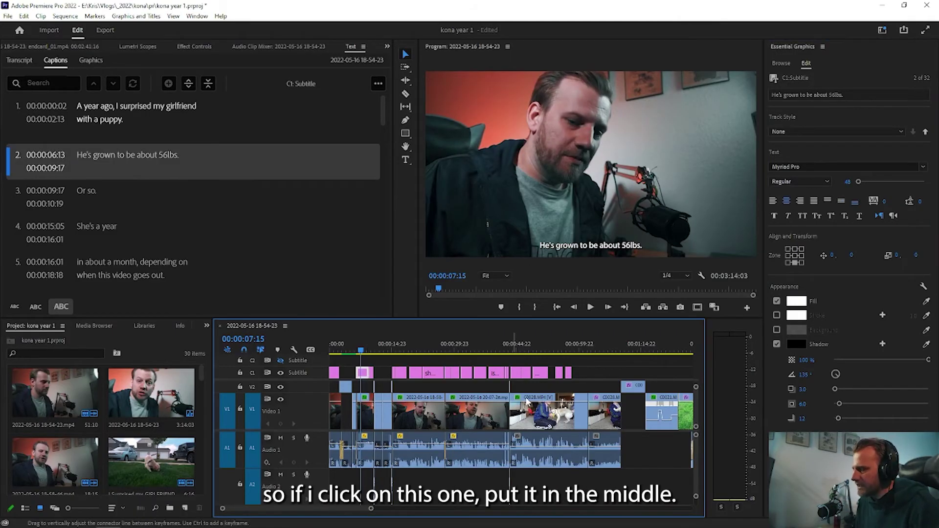
click(795, 255)
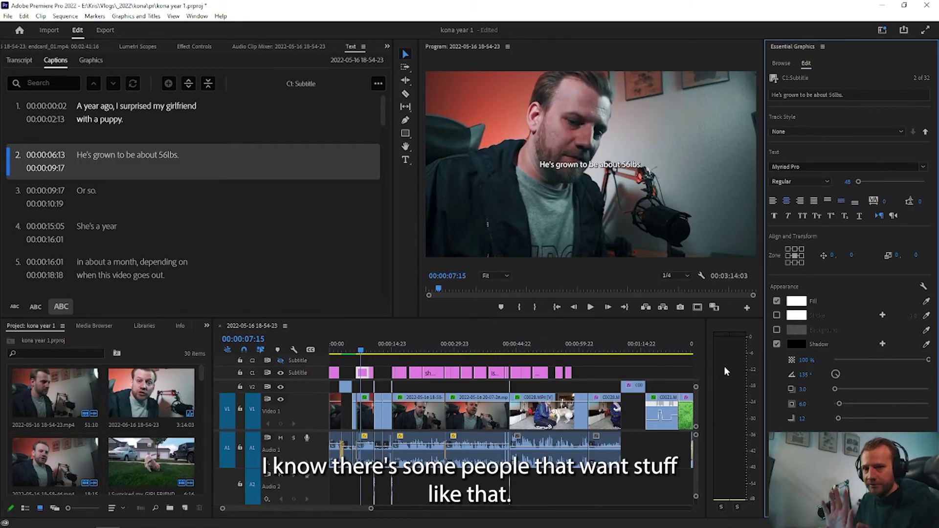
click(795, 263)
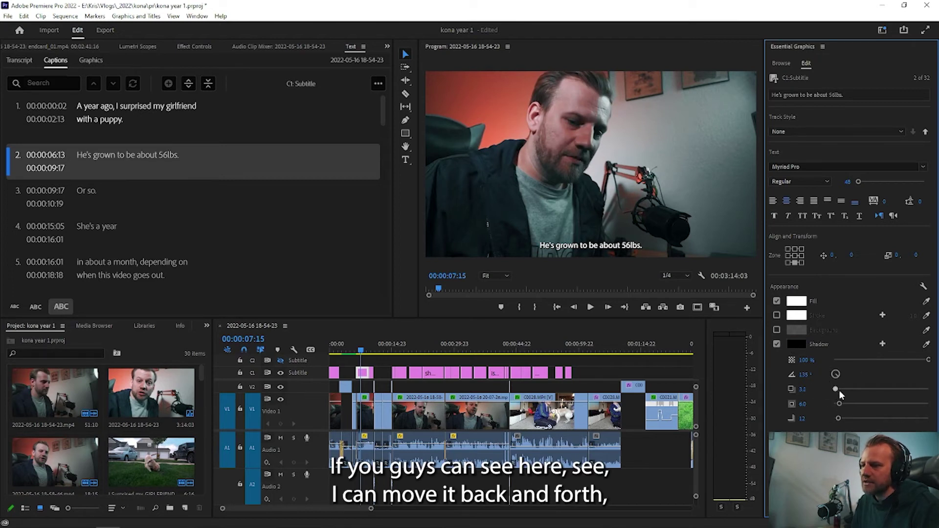
drag(854, 390, 843, 390)
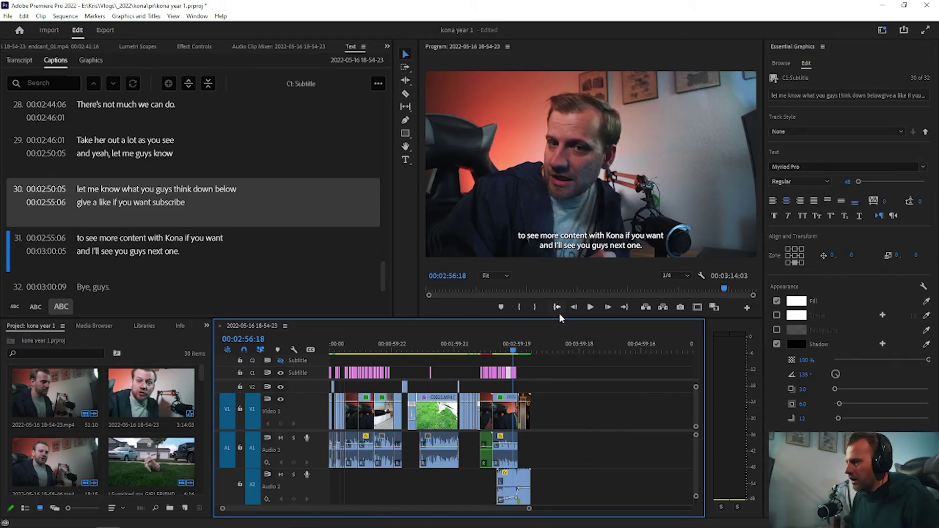
Step: Scroll through the caption list and jump to the caption at 00:00:16:22
scroll(147, 166, up, 15)
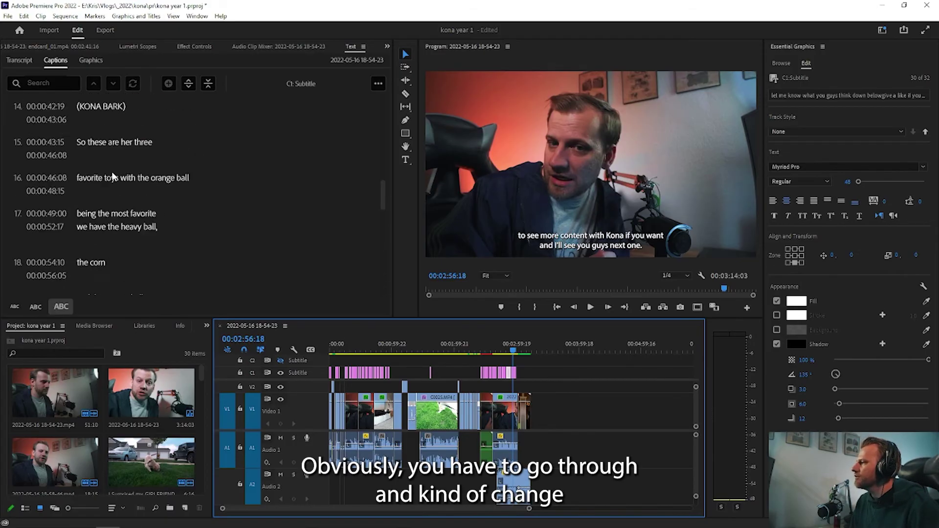
scroll(113, 176, down, 3)
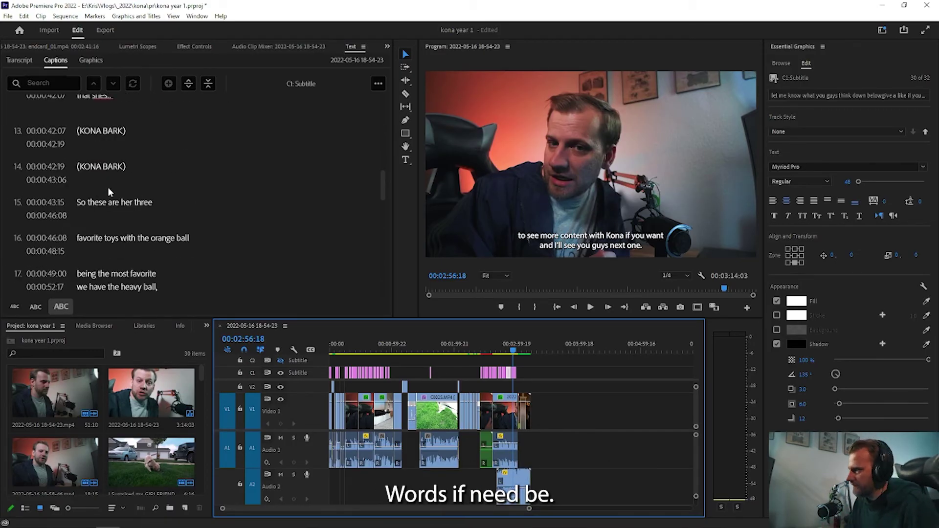
scroll(108, 184, down, 3)
click(348, 344)
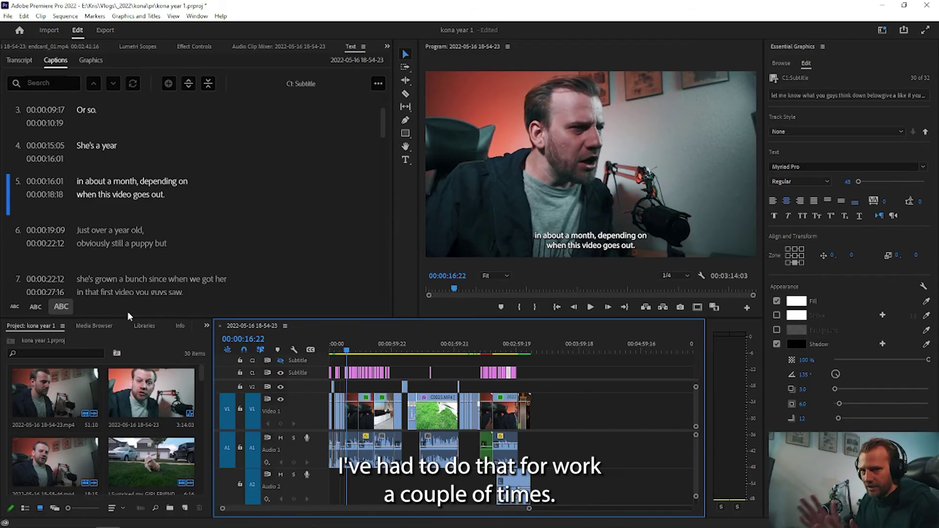
scroll(422, 370, down, 1)
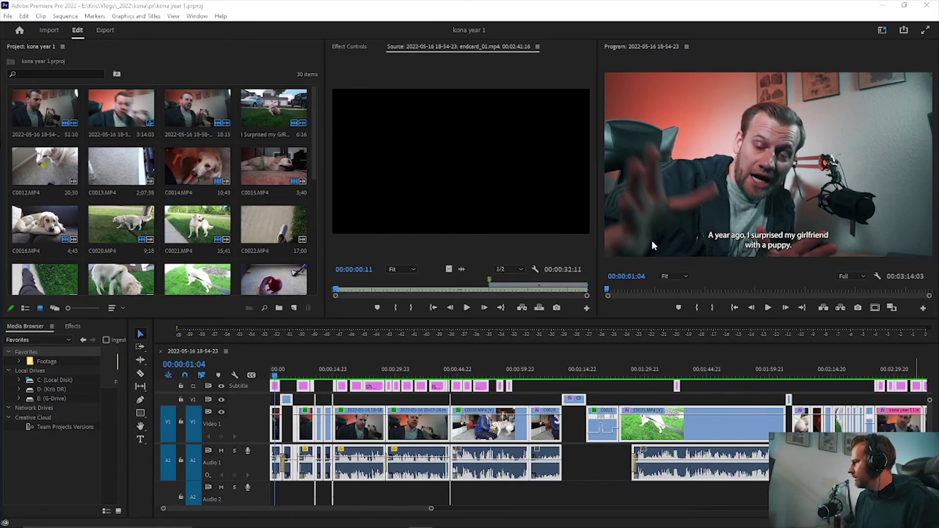
Step: In Export settings, rename the output file to 'kona 1 year vid.mp4'
click(106, 30)
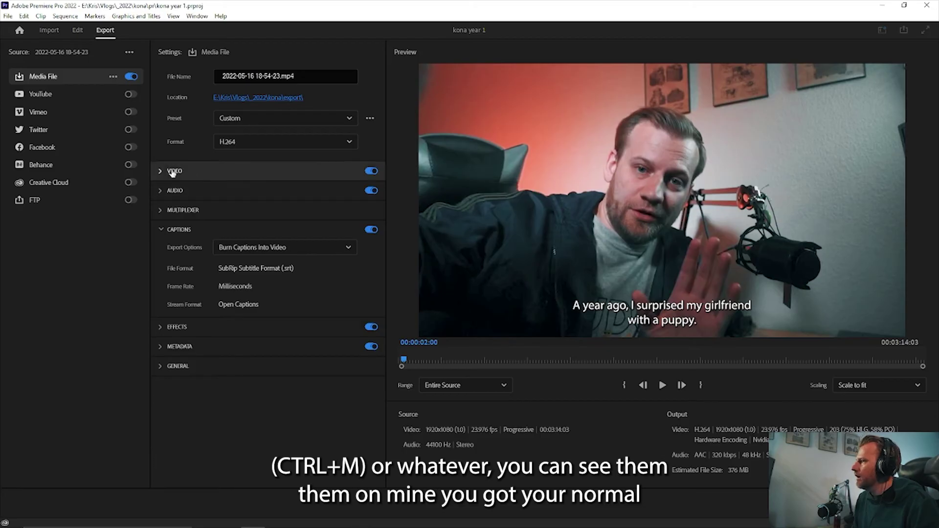
click(273, 171)
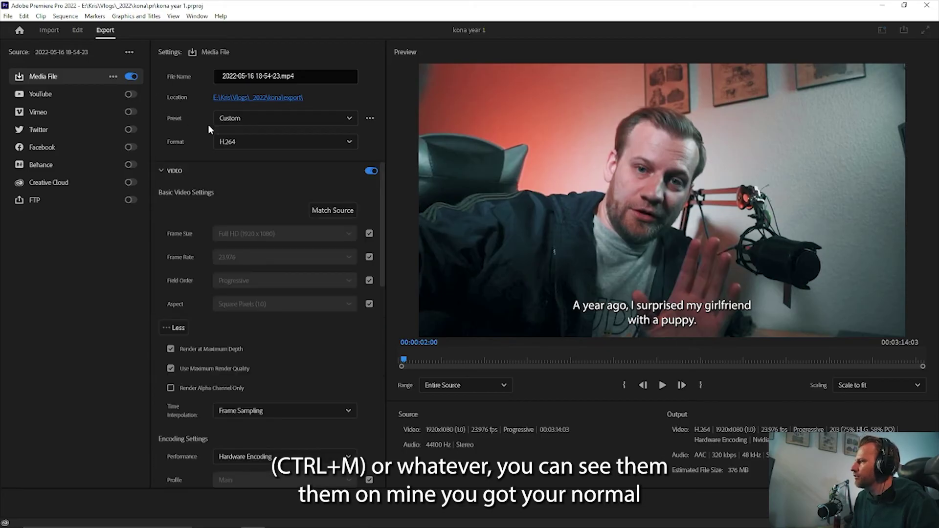
click(240, 75)
text(kona)
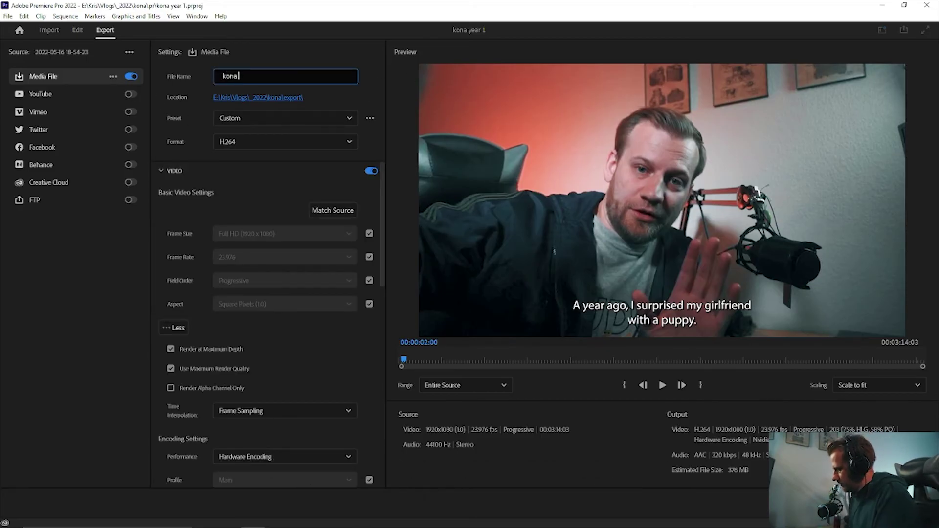
text( 1 year vid)
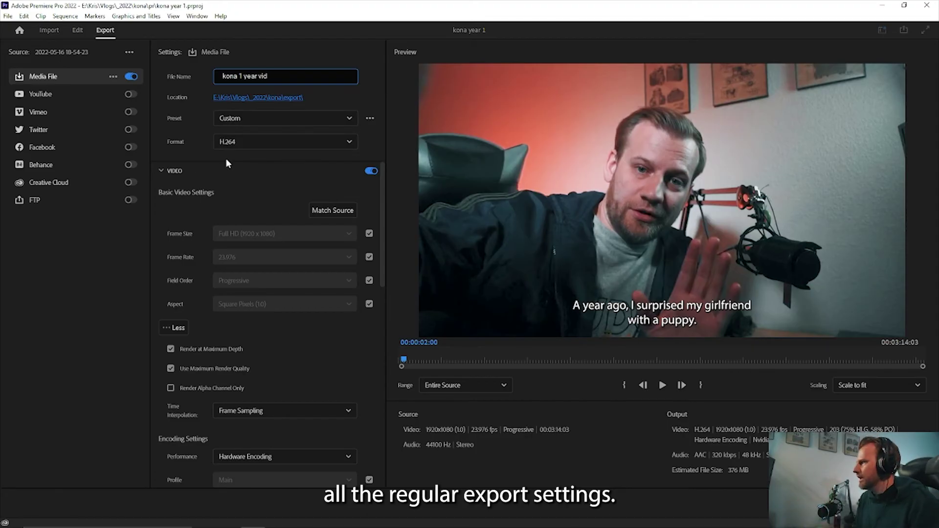
click(179, 179)
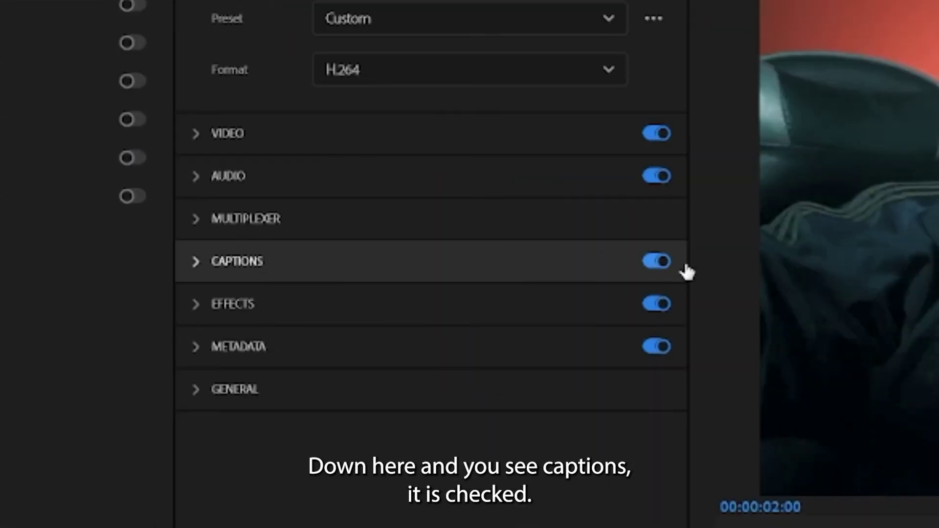
Step: Change the caption export option from no captions to Burn Captions Into Video
click(195, 262)
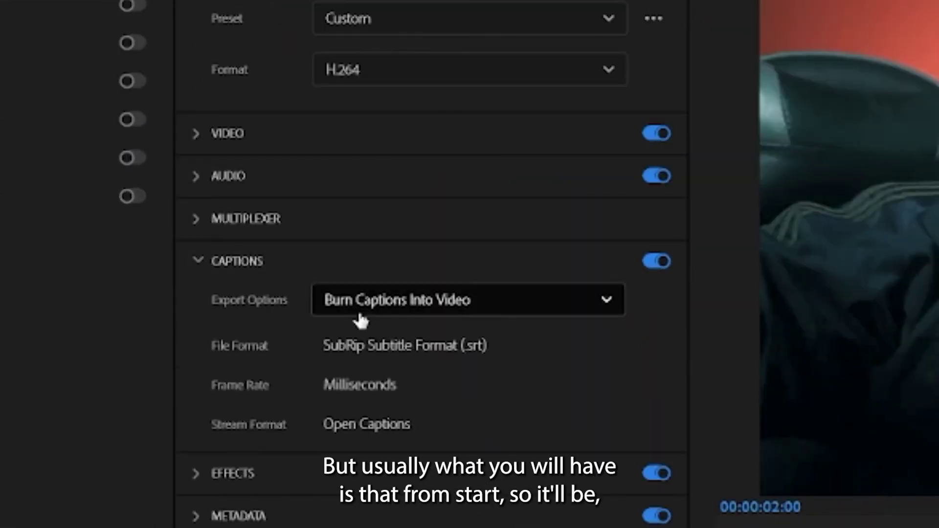
click(357, 309)
click(357, 340)
click(202, 262)
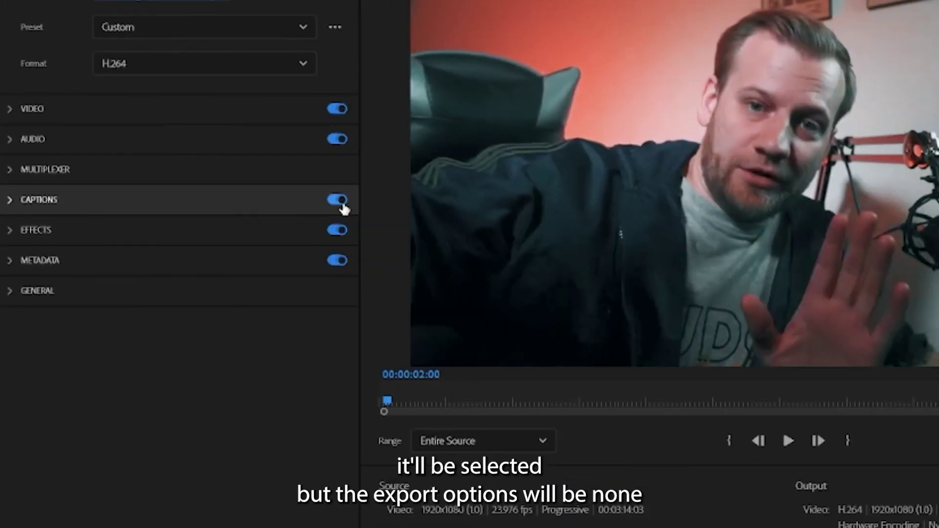
click(300, 202)
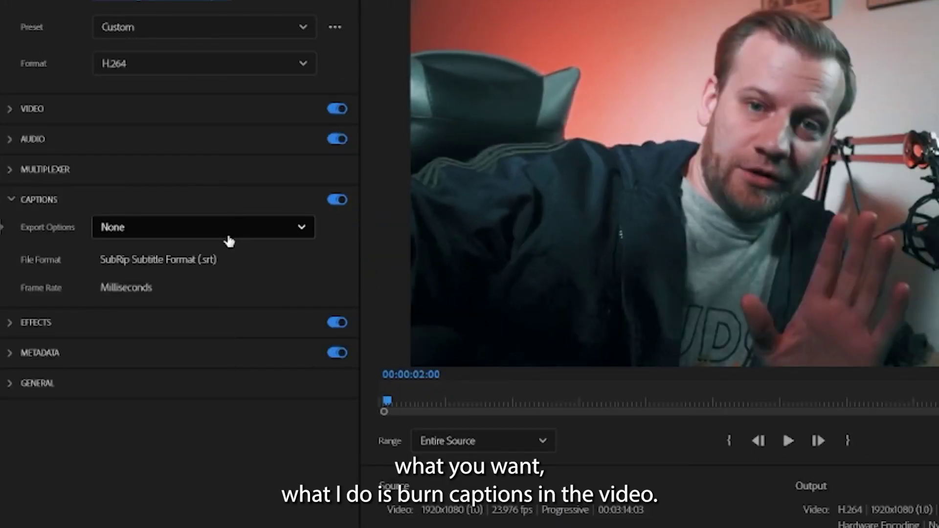
click(228, 241)
click(212, 313)
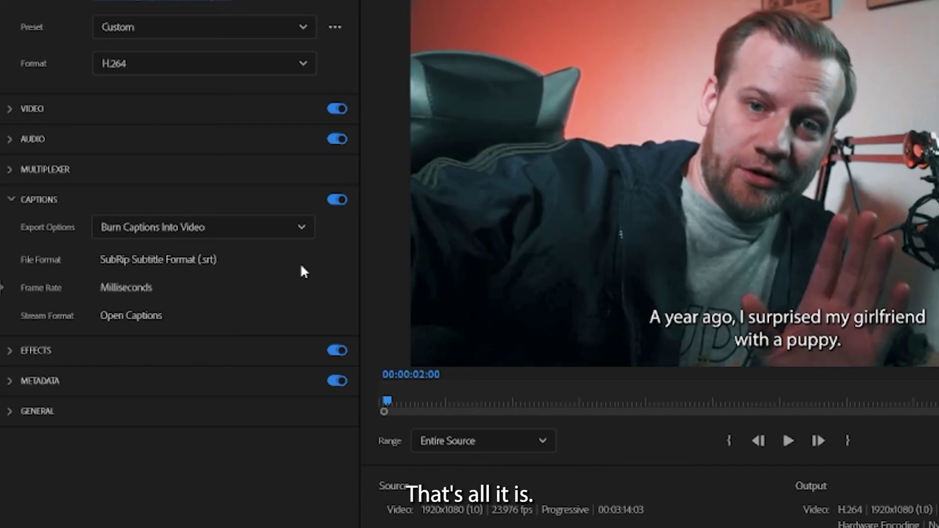
click(293, 230)
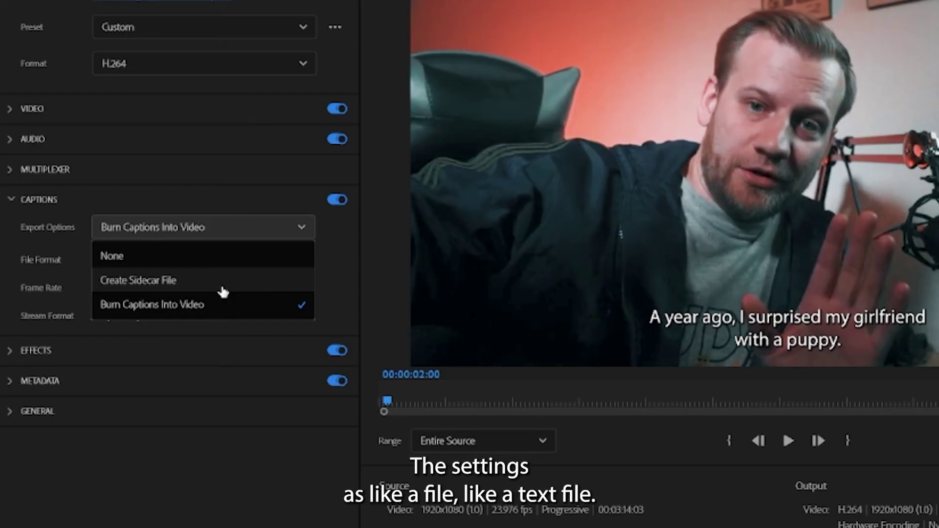
click(245, 307)
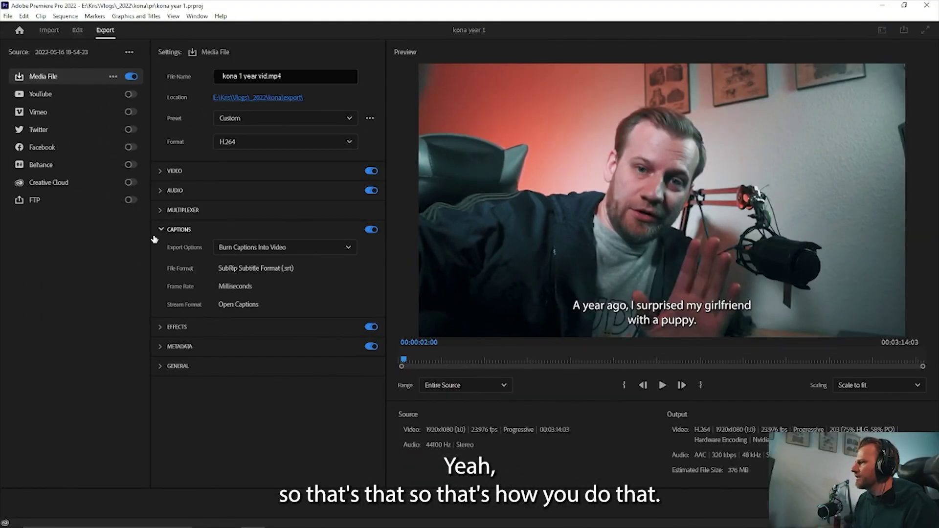
click(155, 234)
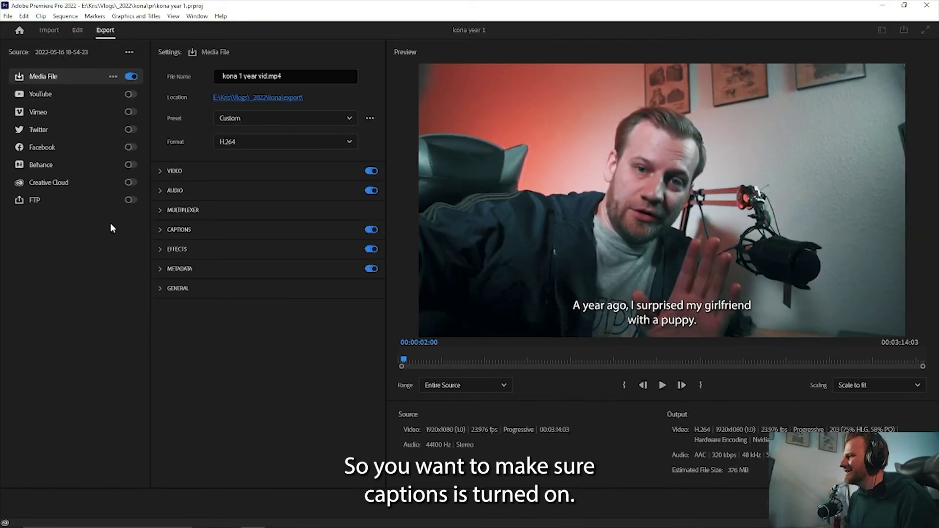
Step: Reopen the Captions export options and confirm Burn Captions Into Video stays selected
click(162, 229)
click(324, 248)
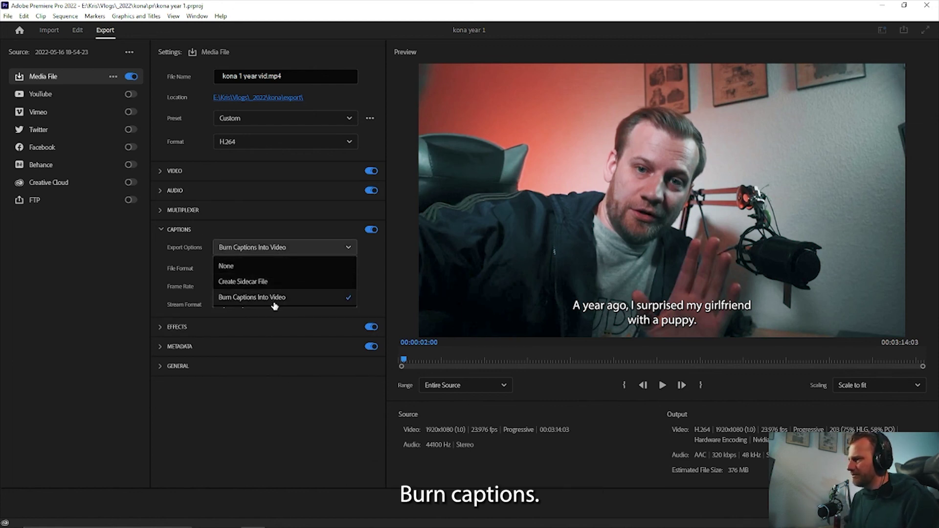
click(295, 256)
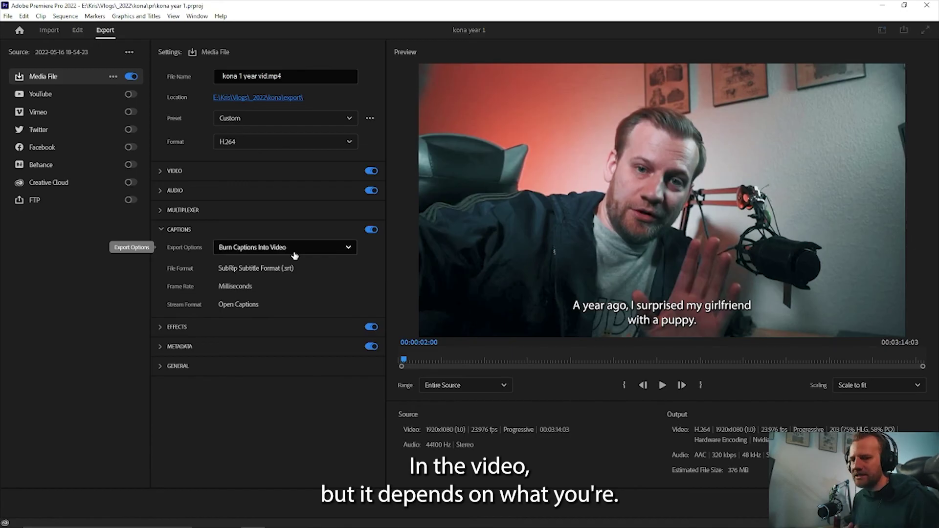